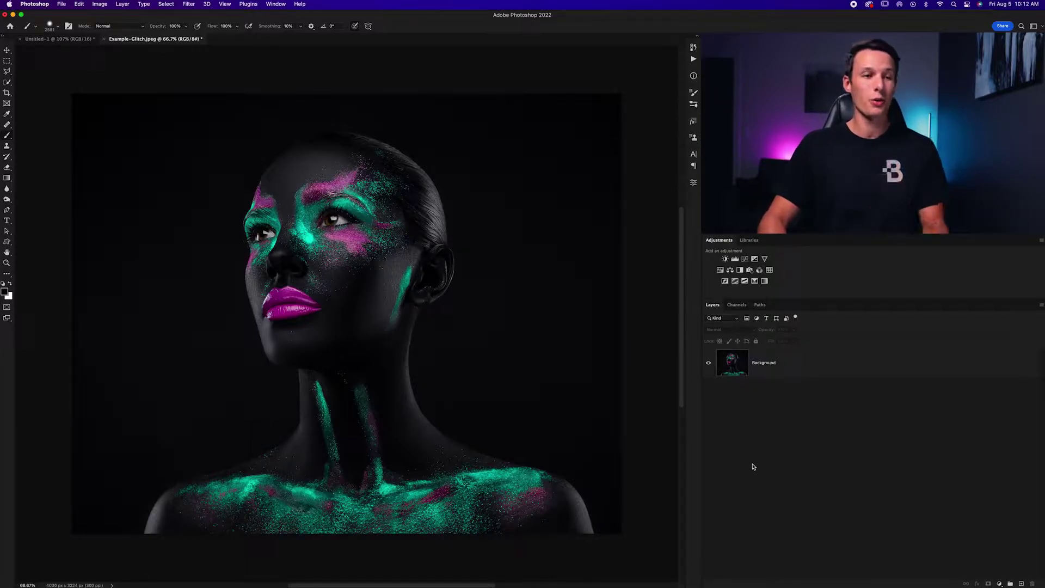
Select the portrait's Background layer and duplicate it as Background copy
left_click(781, 363)
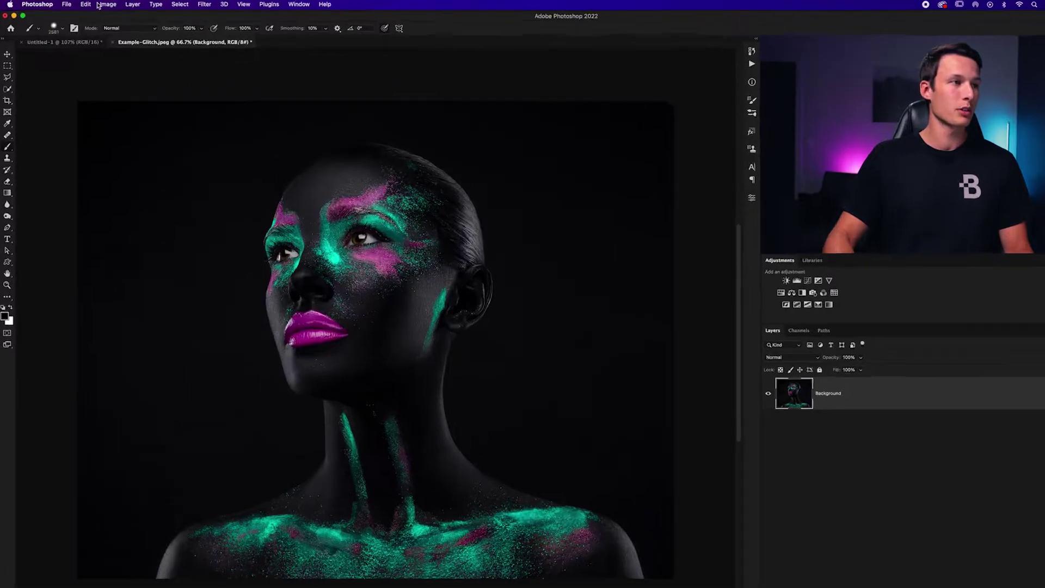
left_click(98, 4)
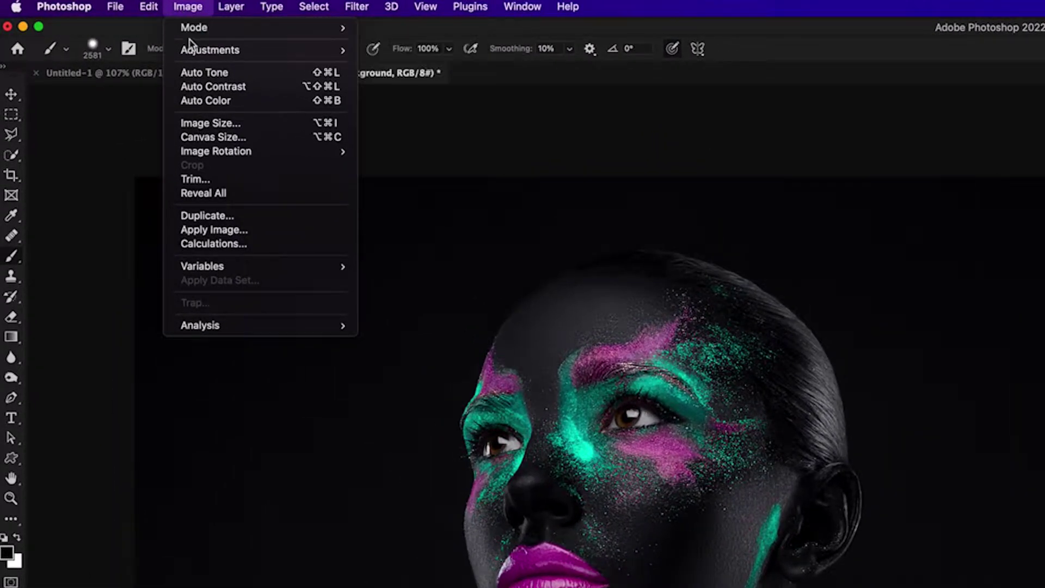
mouse_move(188, 50)
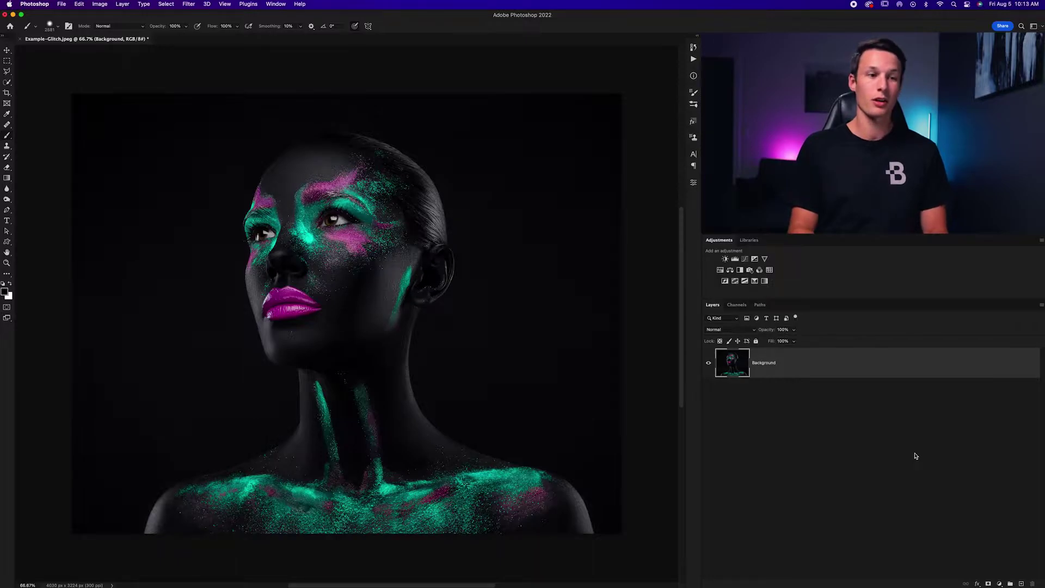
key("super+j")
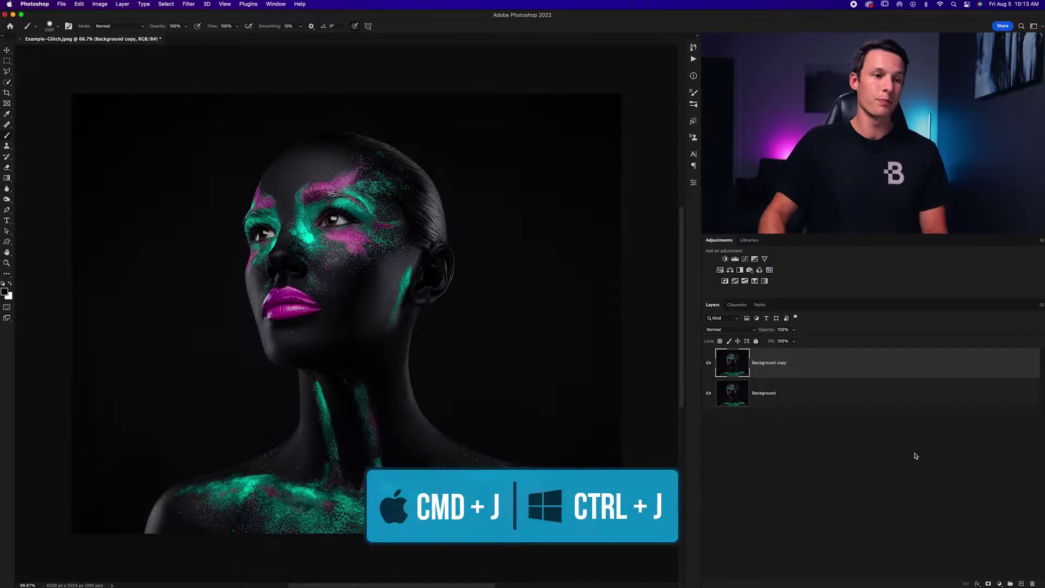
Set Background copy's blending options to the Red channel only, with Green and Blue off
double_click(804, 370)
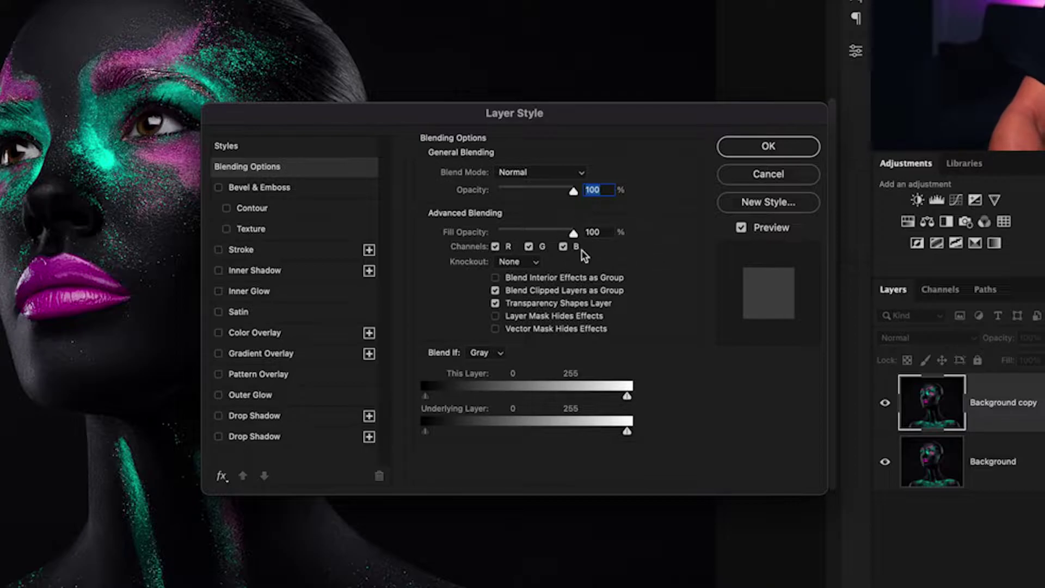
left_click(529, 247)
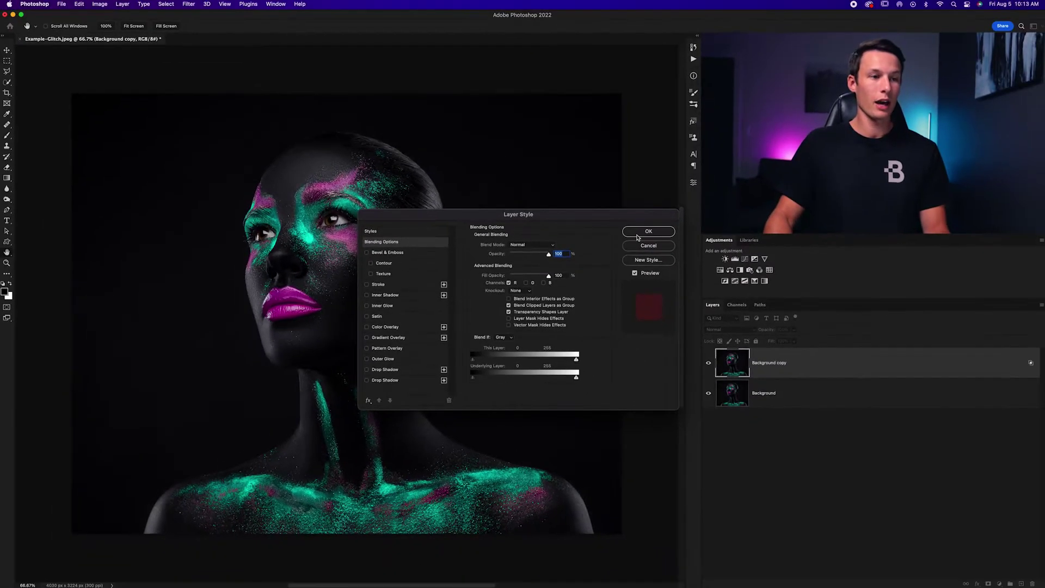
left_click(768, 146)
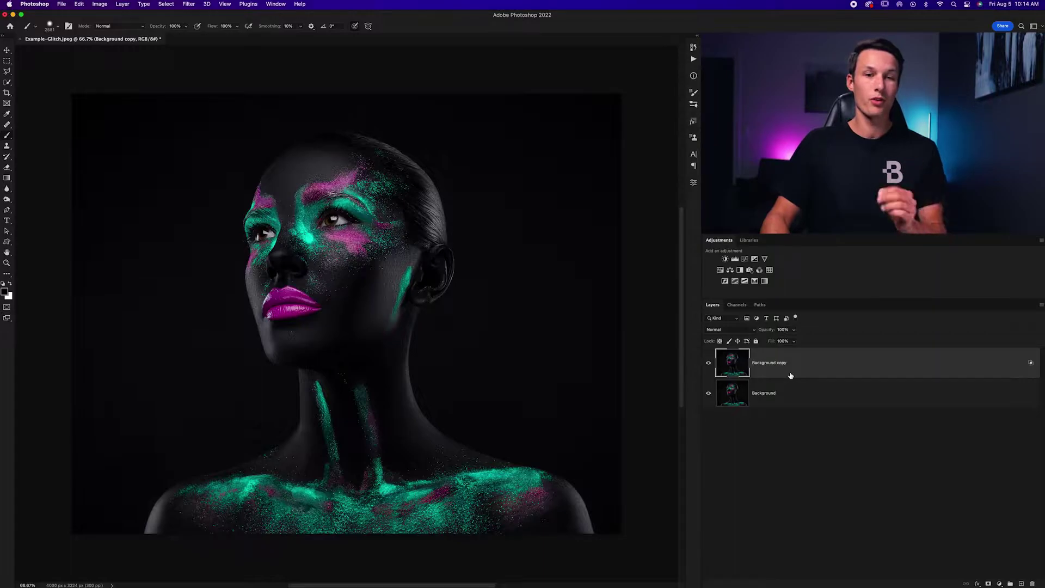
Offset the red-only copy about 40 px left, then duplicate it as Background copy 2
key("v")
left_click_drag(369, 407, 361, 404)
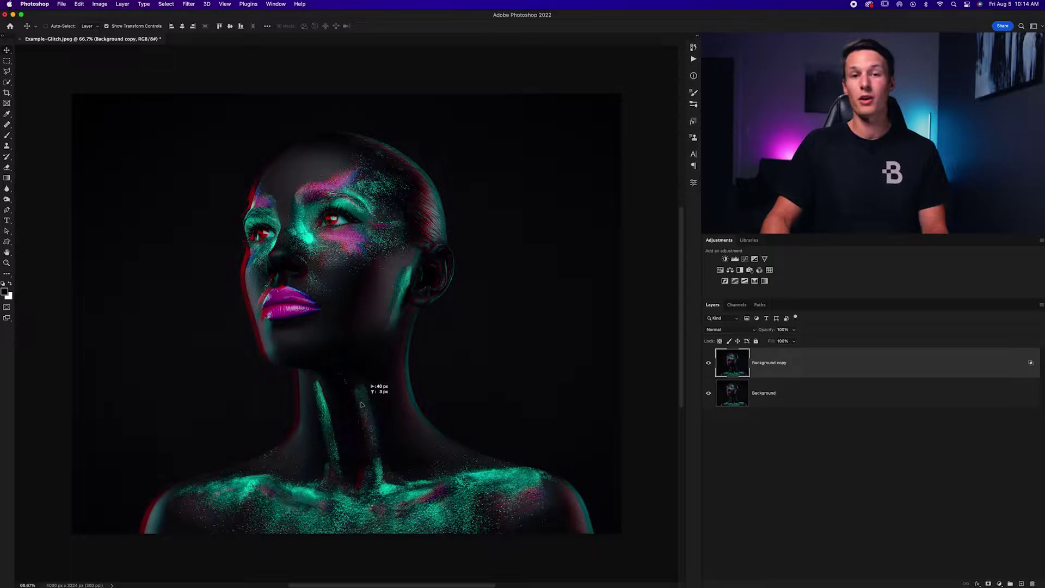
left_click_drag(361, 404, 362, 404)
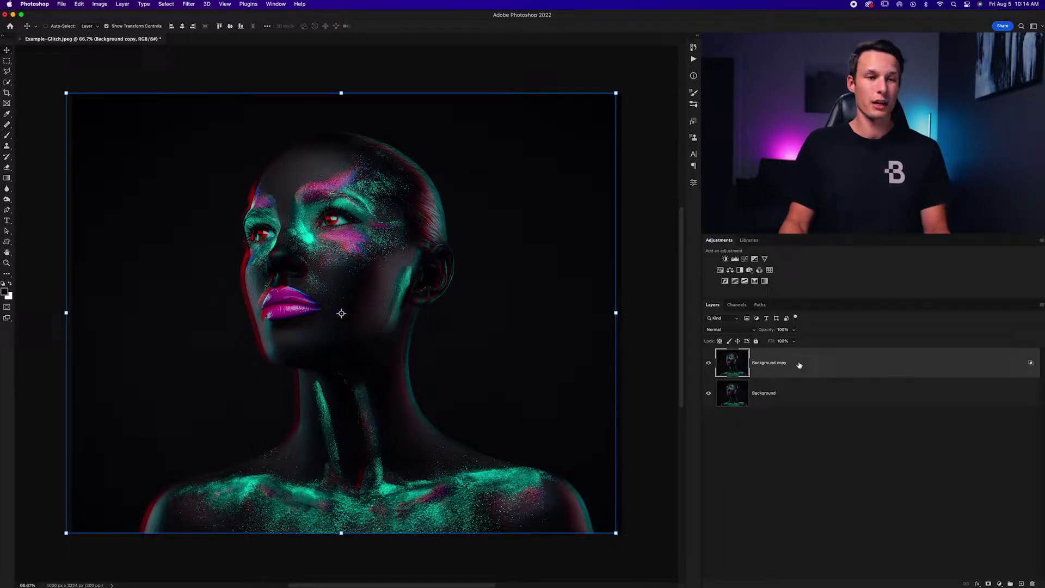
key("super+j")
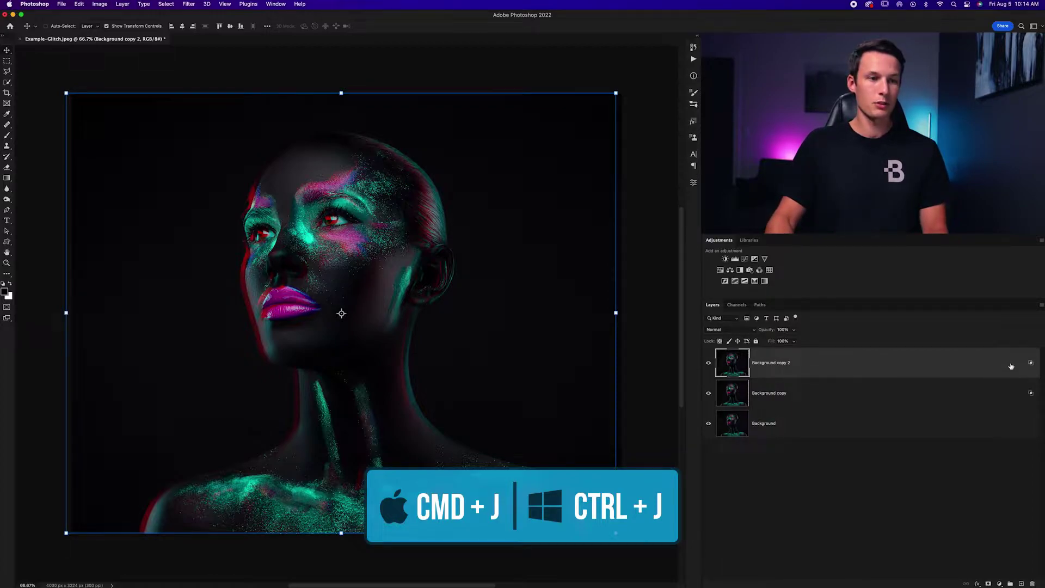
Limit Background copy 2 to the Blue channel and shift it about 68 px sideways
double_click(808, 370)
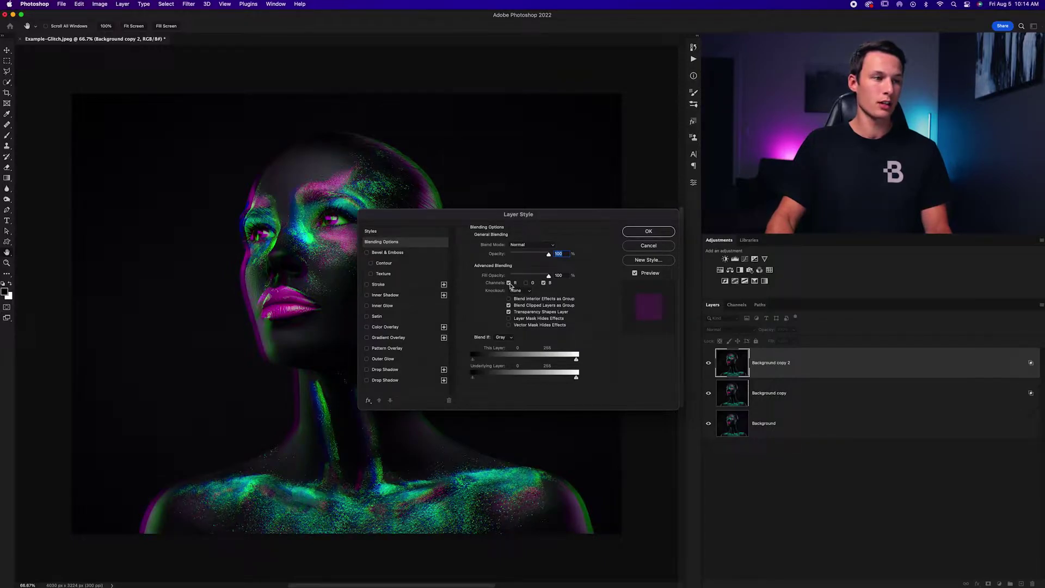
left_click(636, 235)
key("v")
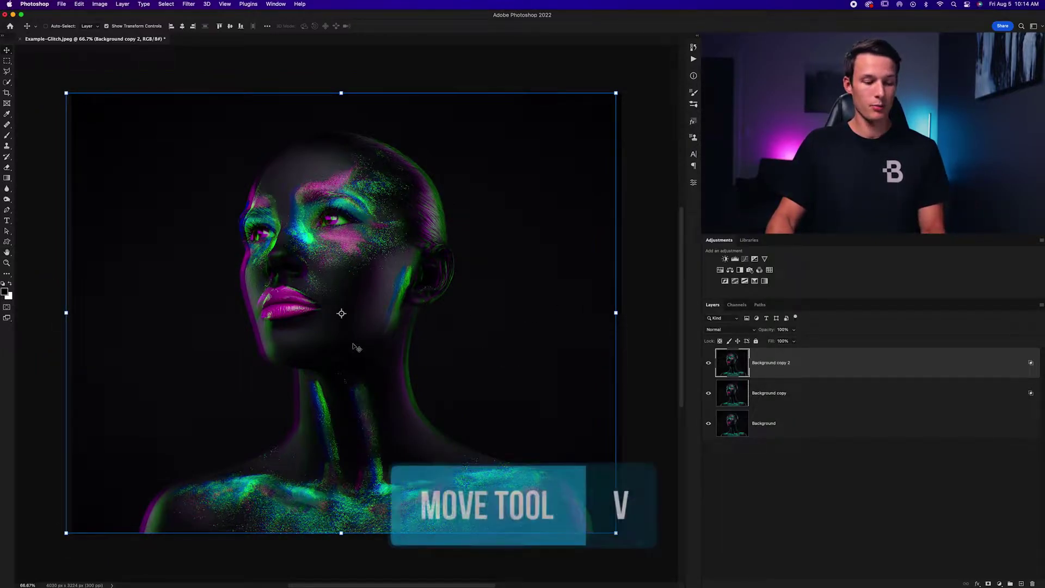
left_click_drag(357, 369, 367, 368)
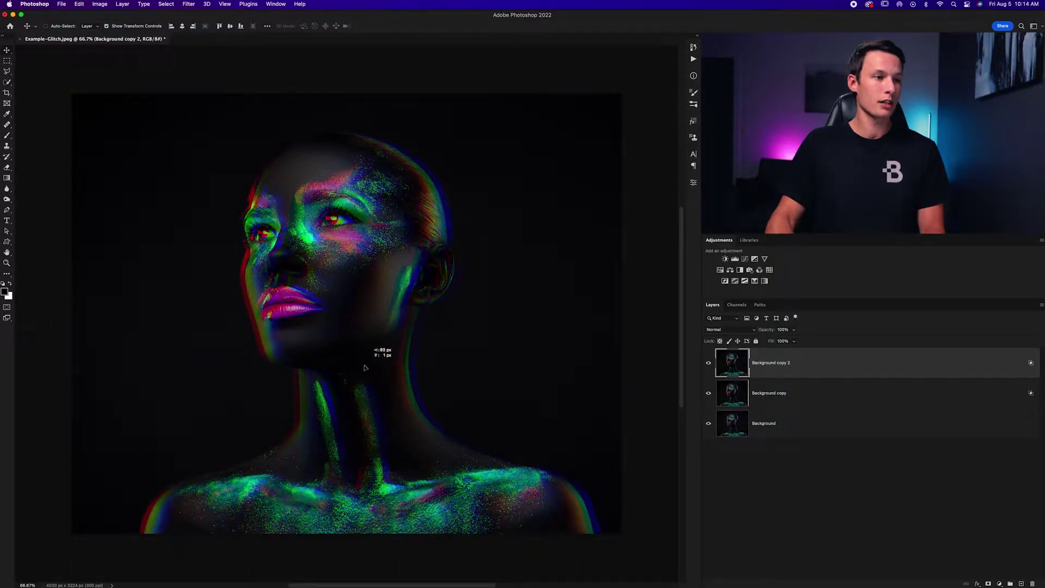
left_click_drag(365, 368, 362, 368)
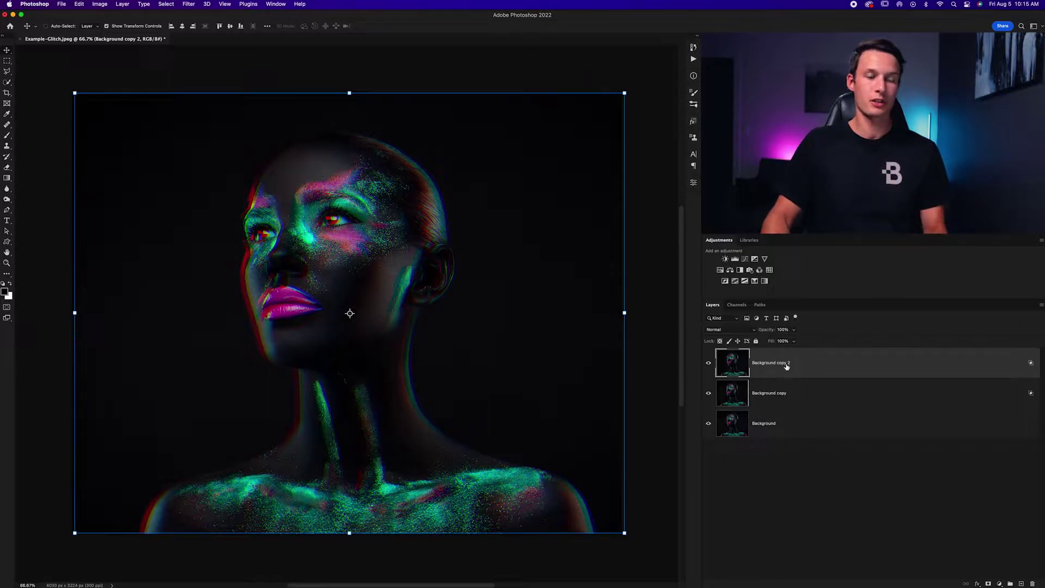
Add a third copy blending only the Green channel, shifted about 25 px sideways
key("super+j")
double_click(838, 369)
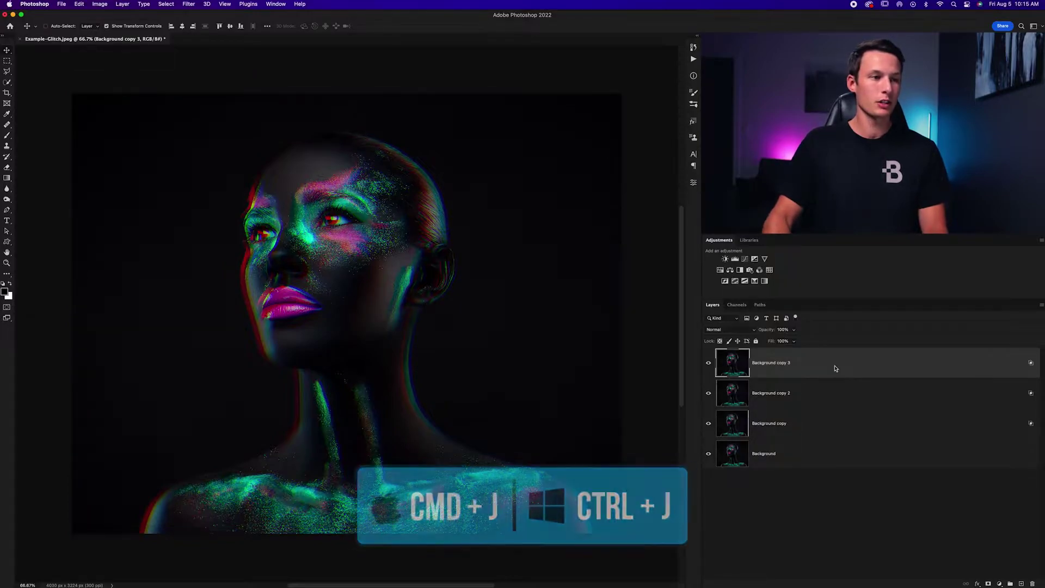
left_click(533, 284)
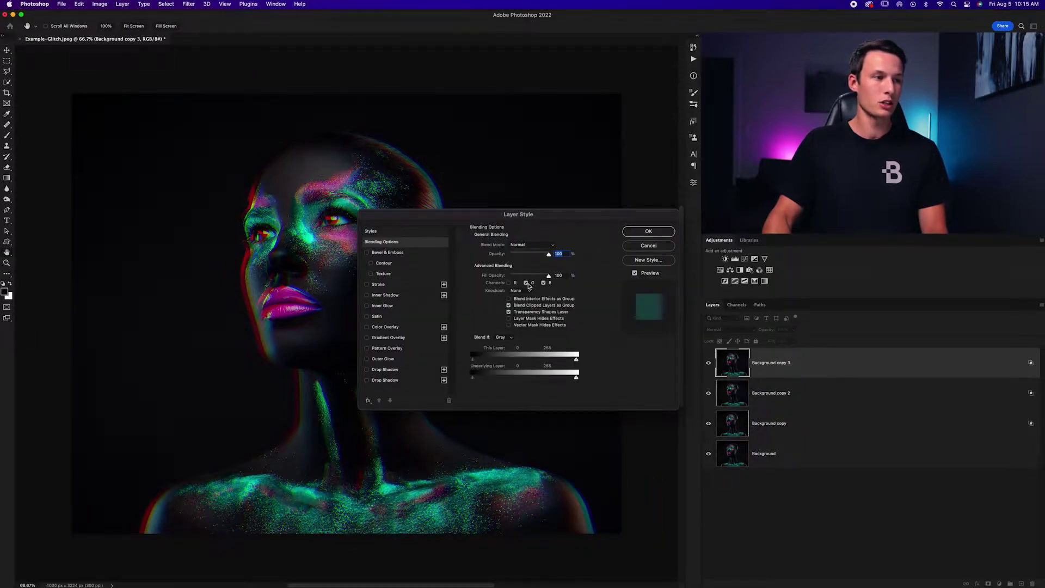
left_click(648, 231)
key("v")
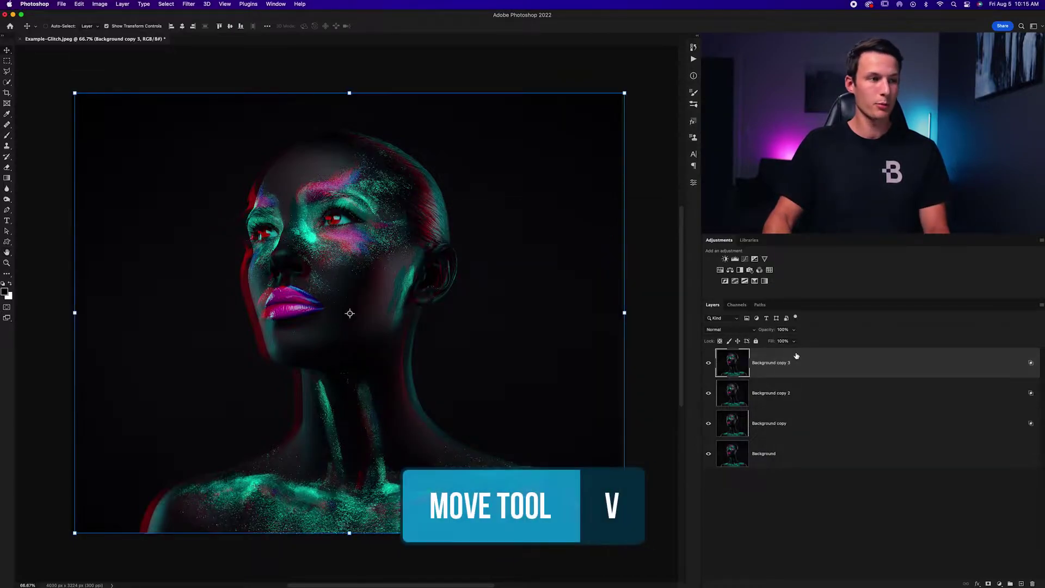
left_click_drag(383, 347, 376, 345)
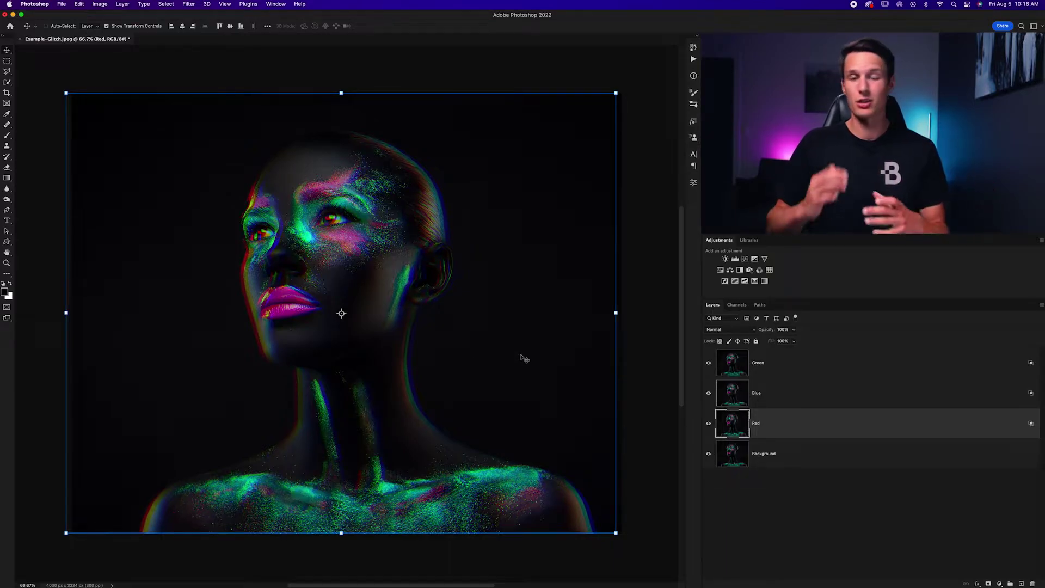
left_click(771, 397)
Nudge the Blue layer left, shift Red about 28 px, and settle Blue at about 31 px
left_click_drag(481, 352, 467, 353)
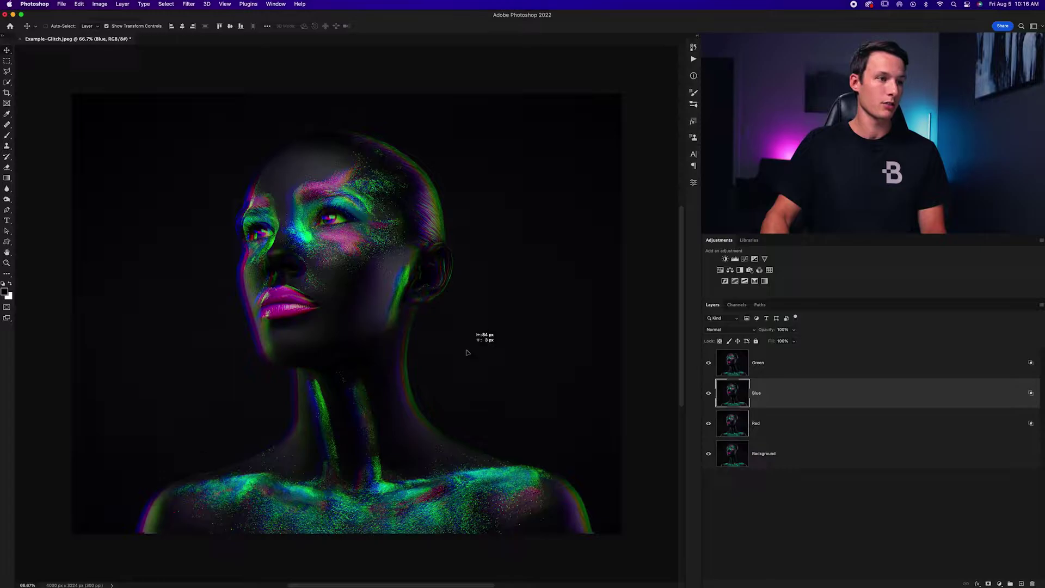
key("alt+bracketleft")
left_click_drag(529, 415, 506, 417)
key("alt+bracketright")
left_click_drag(384, 392, 383, 393)
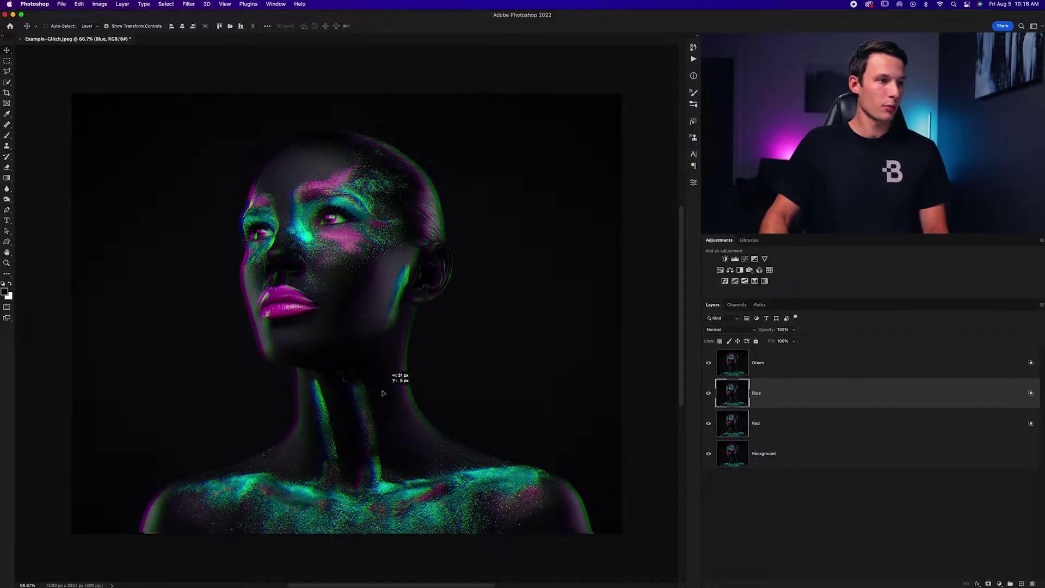
left_click_drag(382, 393, 382, 394)
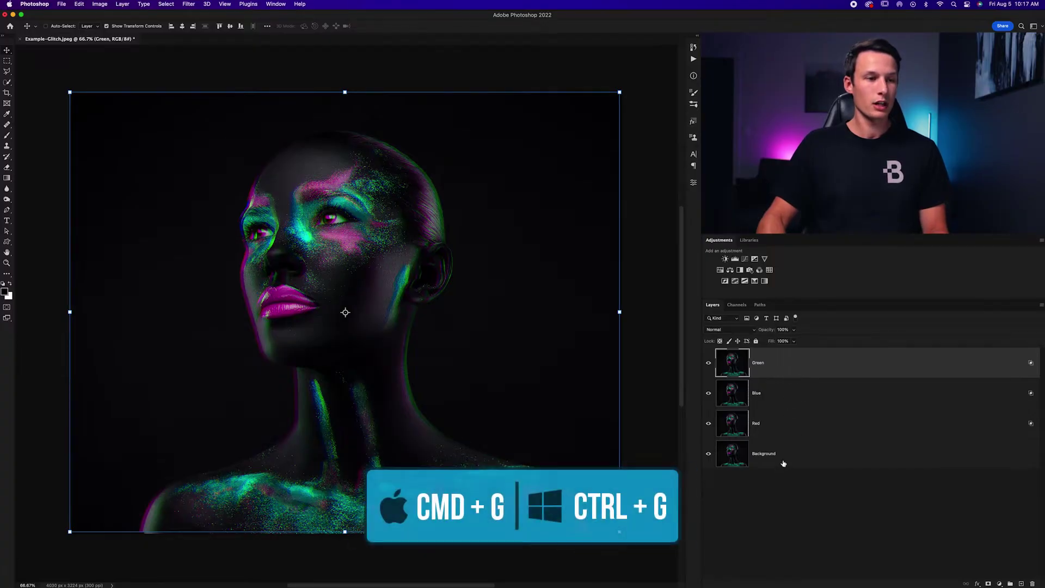
Group all four layers into a group named 'Base'
left_click(784, 464, "shift")
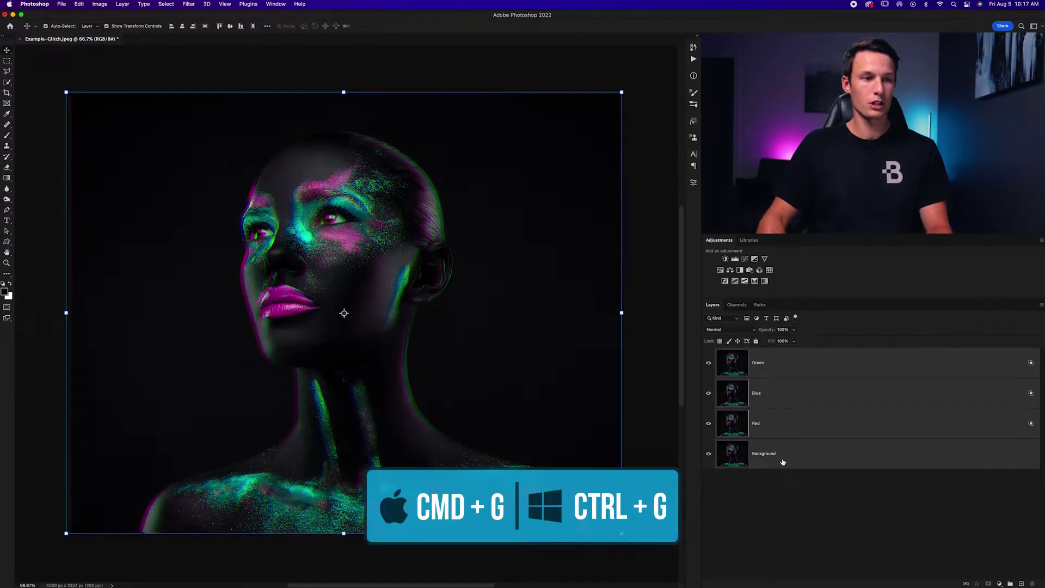
key("super+g")
double_click(736, 352)
type("Base")
key("Return")
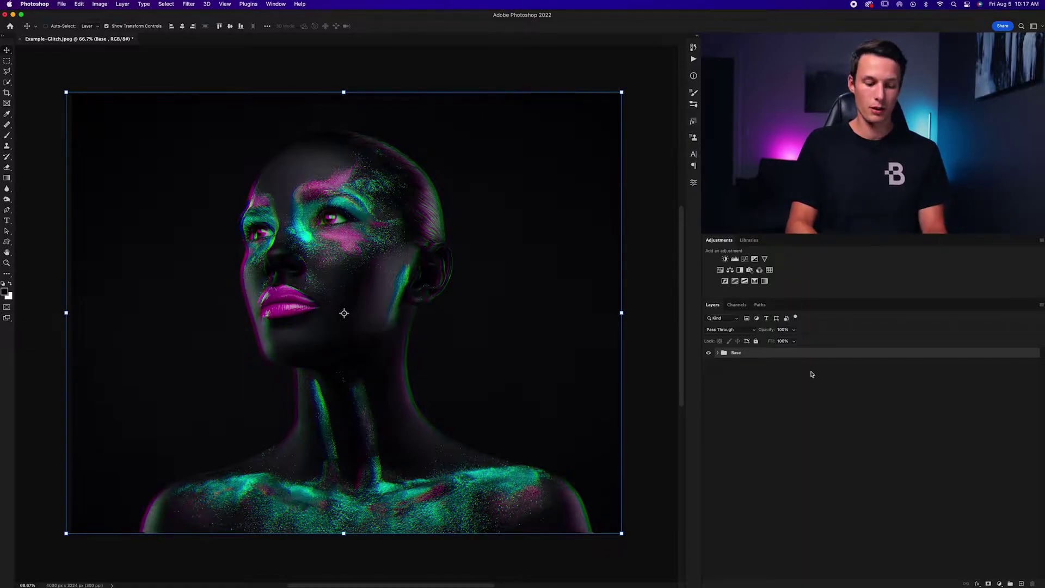
Duplicate the Base group and merge the copy into a single Base copy layer
key("super")
key("super+j")
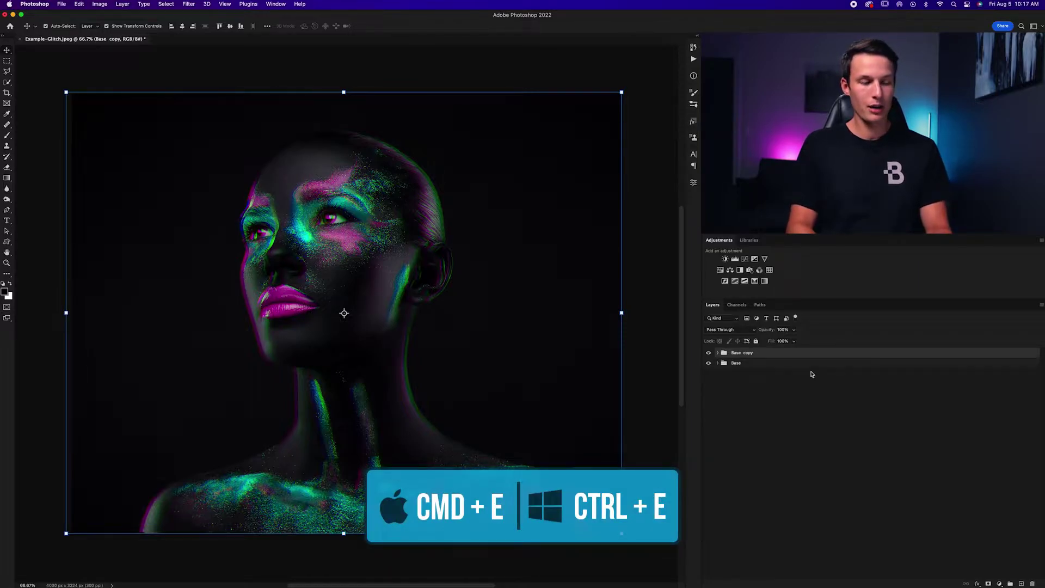
key("super+e")
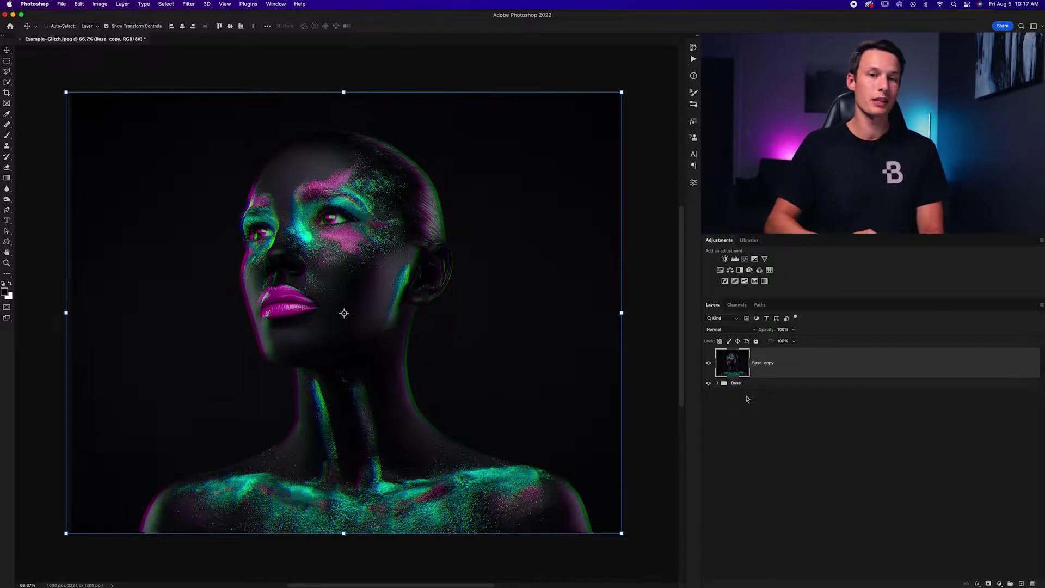
With the Rectangular Marquee, select a thin forehead strip and shift it slightly right
key("m")
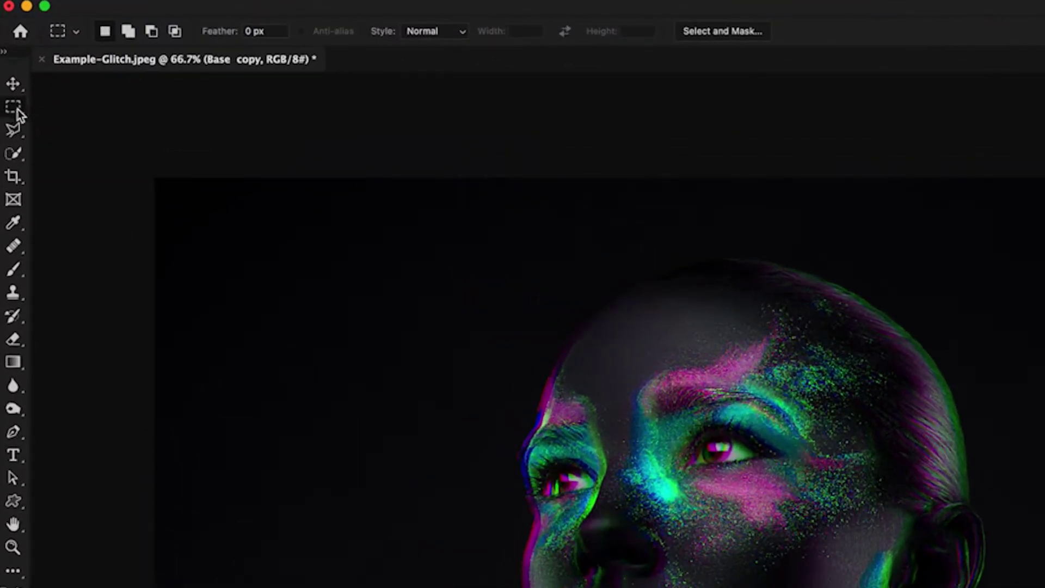
right_click(8, 61)
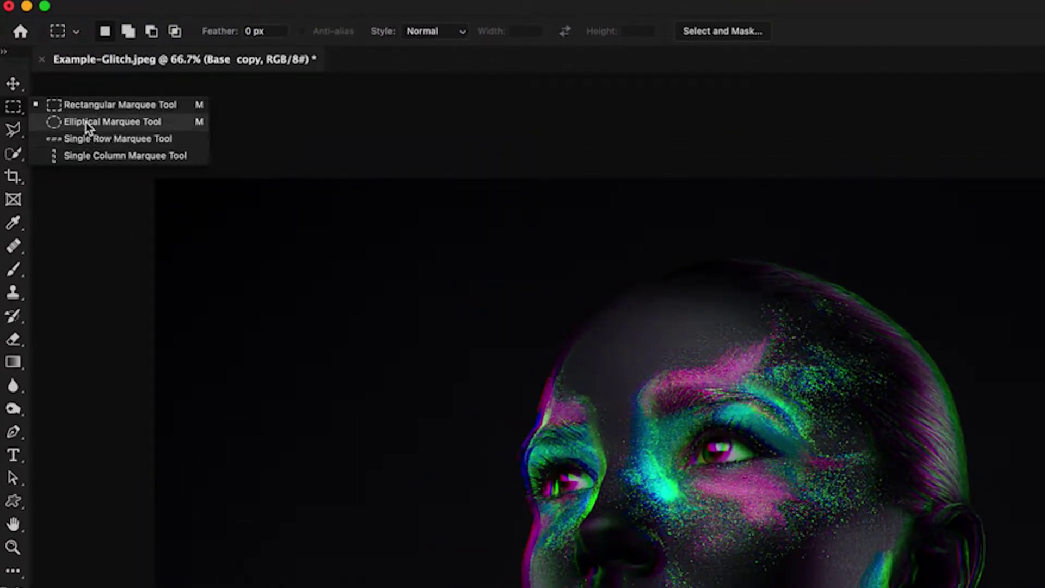
left_click(97, 102)
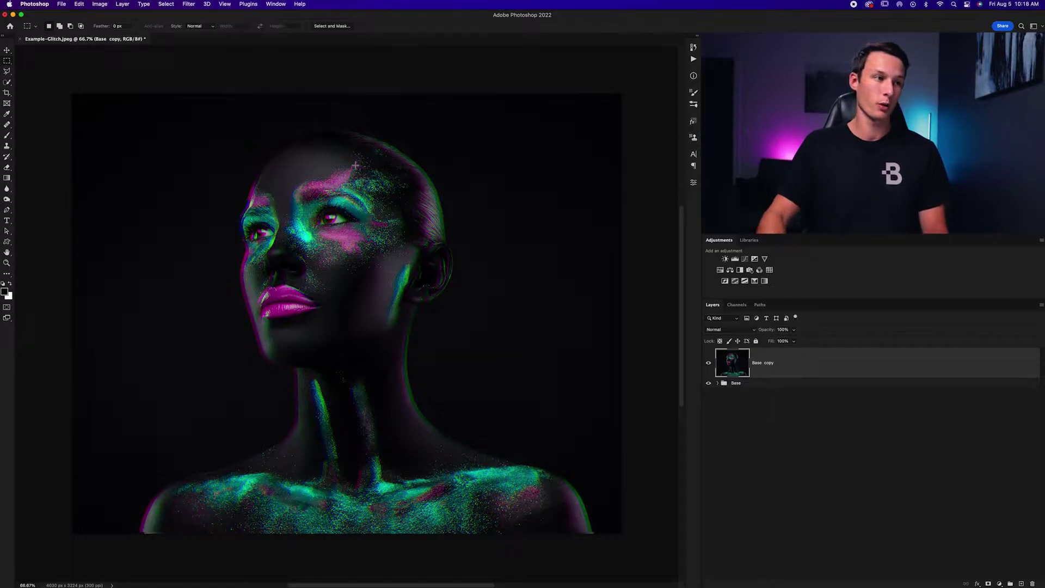
left_click_drag(318, 164, 453, 175)
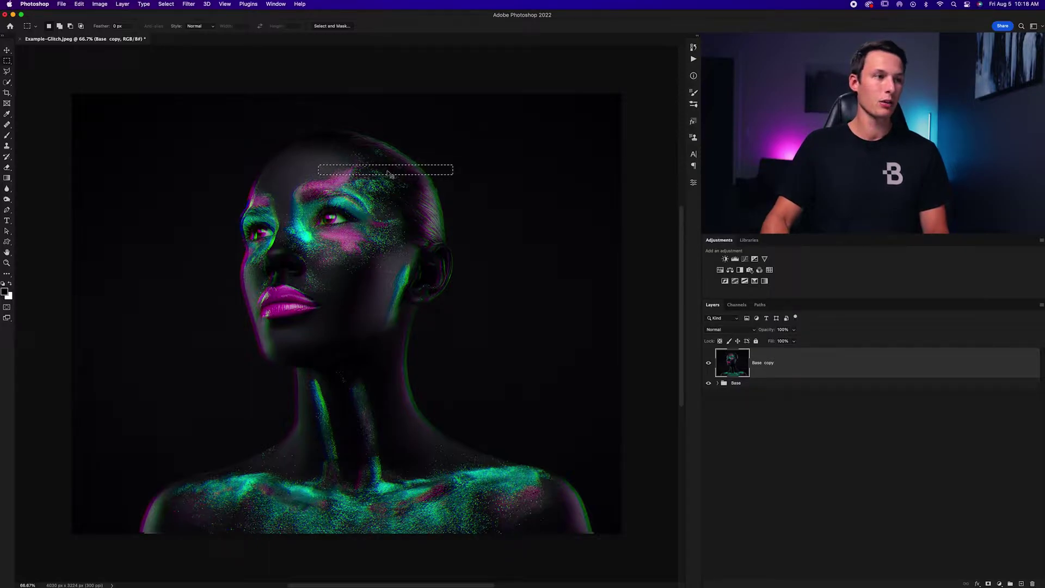
left_click_drag(387, 173, 428, 202)
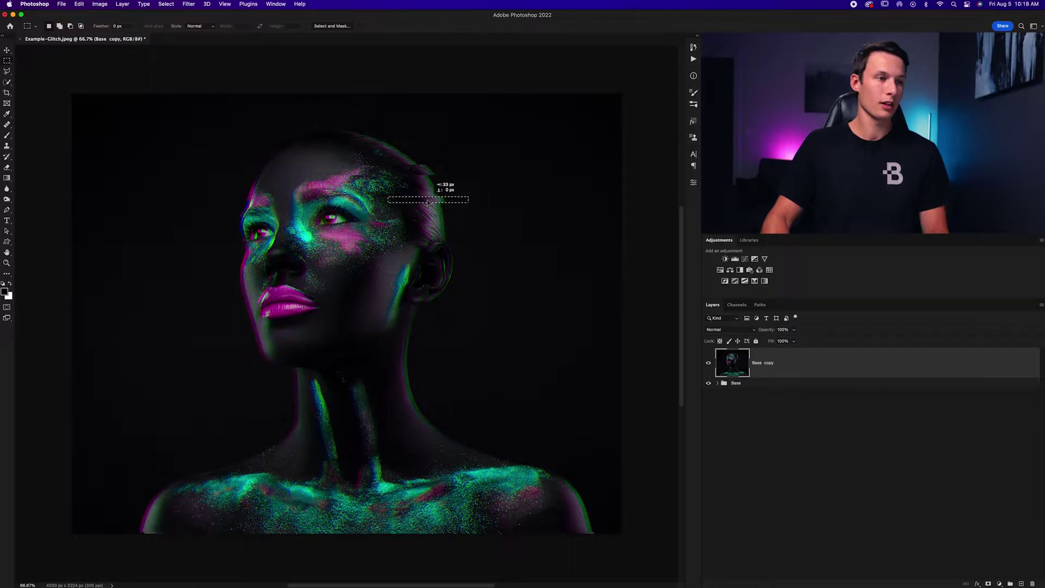
Select and offset more thin slices across the forehead, cheek, nose and brow
left_click_drag(344, 243, 452, 249)
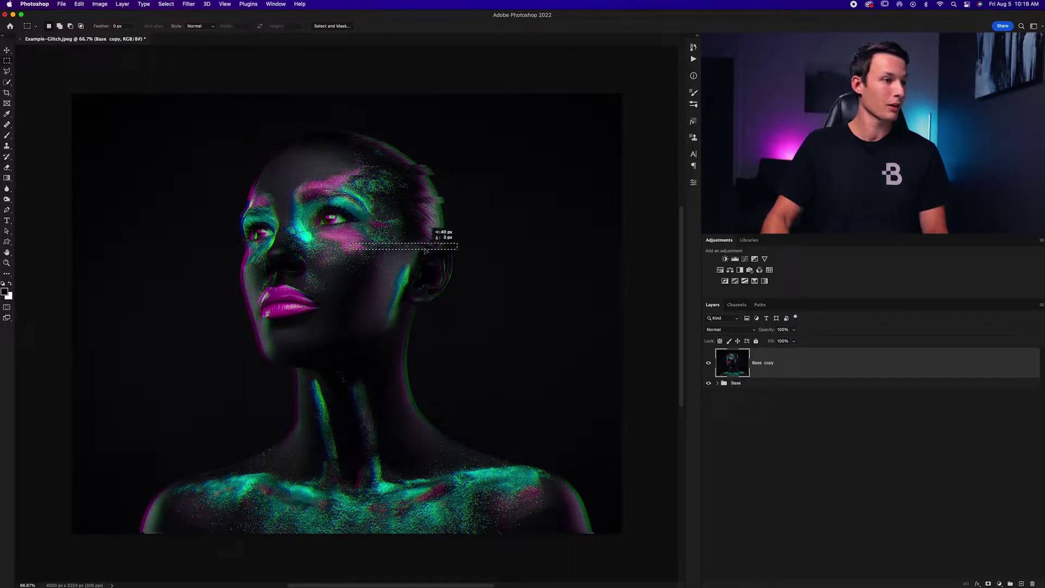
left_click_drag(319, 270, 399, 278)
left_click_drag(223, 264, 274, 273)
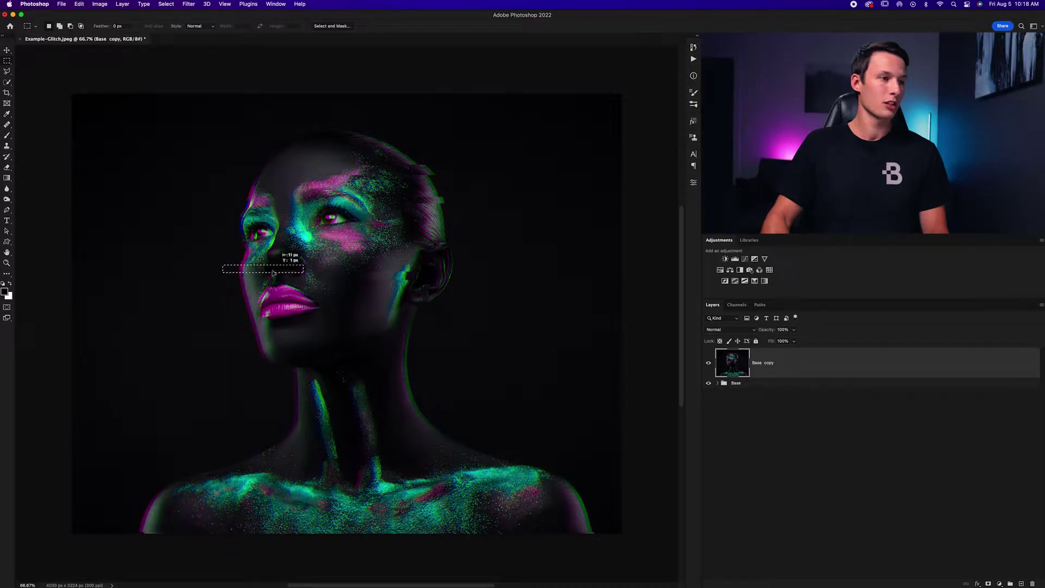
mouse_move(233, 194)
left_mouse_down()
mouse_move(298, 199)
mouse_move(290, 200)
mouse_move(262, 180)
mouse_move(350, 180)
mouse_move(322, 178)
left_mouse_up()
left_click_drag(358, 186, 431, 190)
scroll(424, 191, "left", 2)
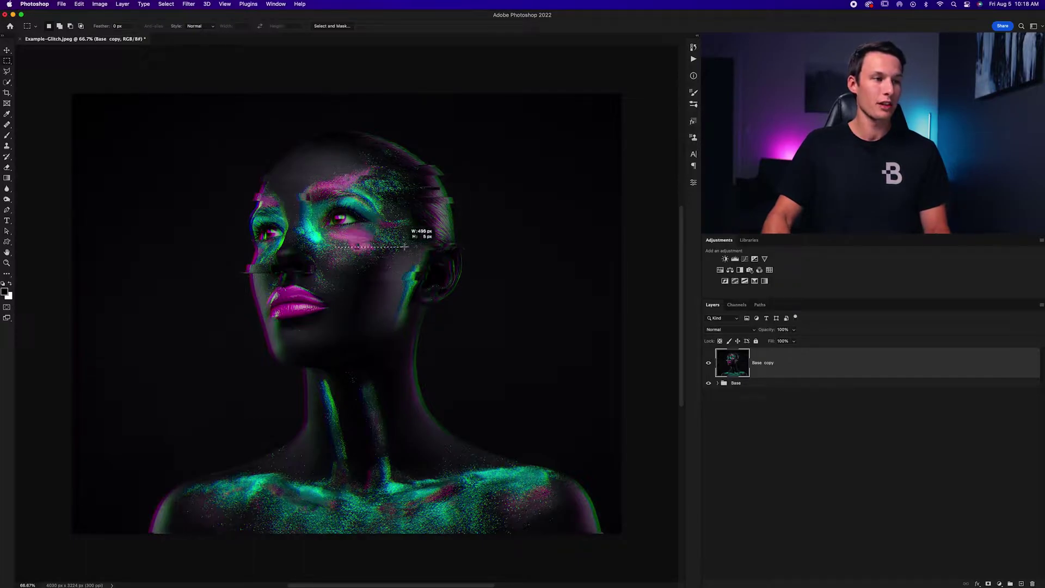
Select a thin strip across the cheek, then scroll down toward the neck and shoulders
left_click_drag(405, 246, 430, 250)
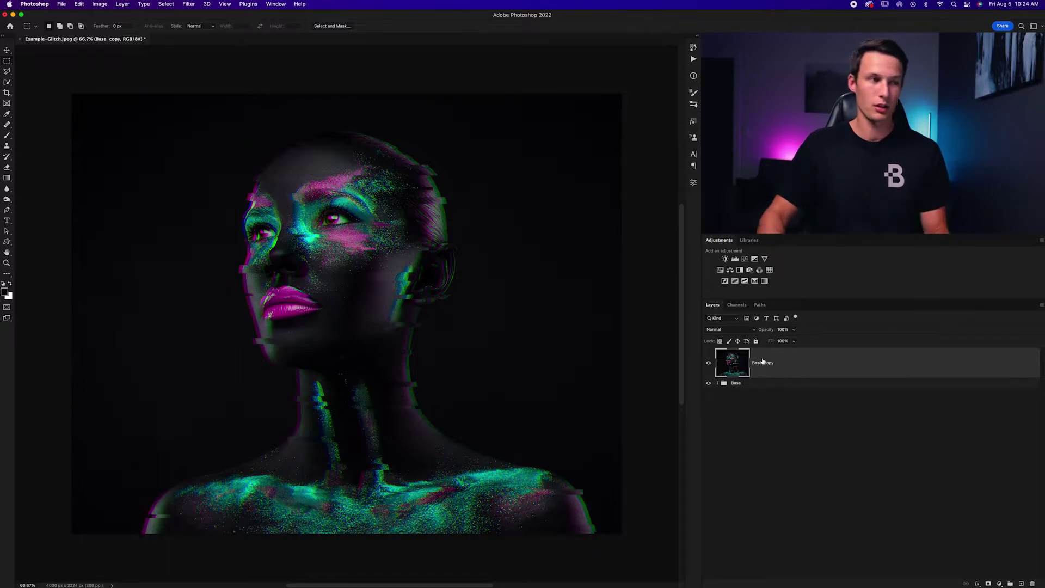
scroll(819, 368, "down", 2)
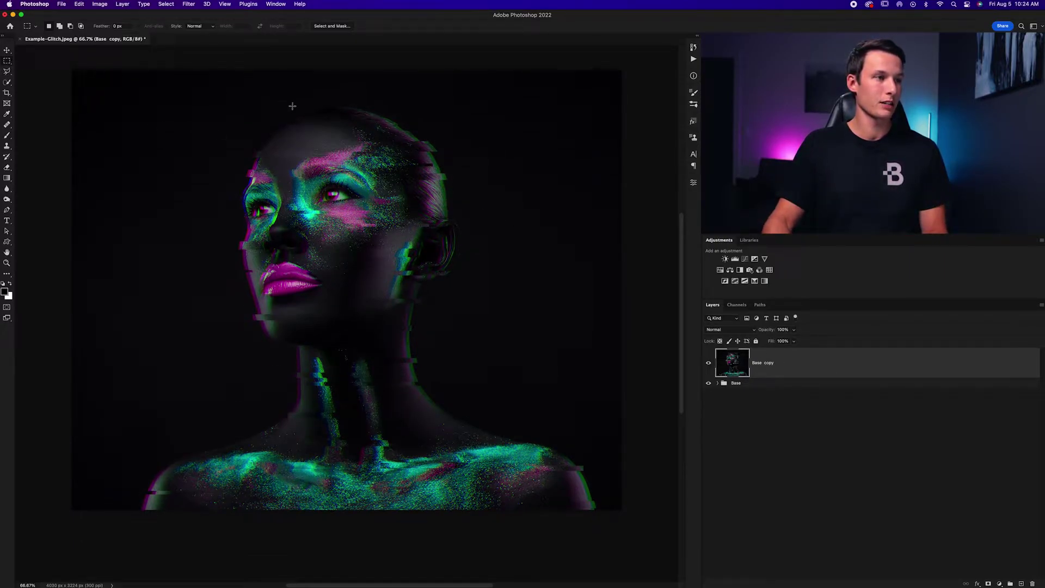
Select rectangles over the top of the head and across the shoulders
left_click_drag(254, 104, 422, 164)
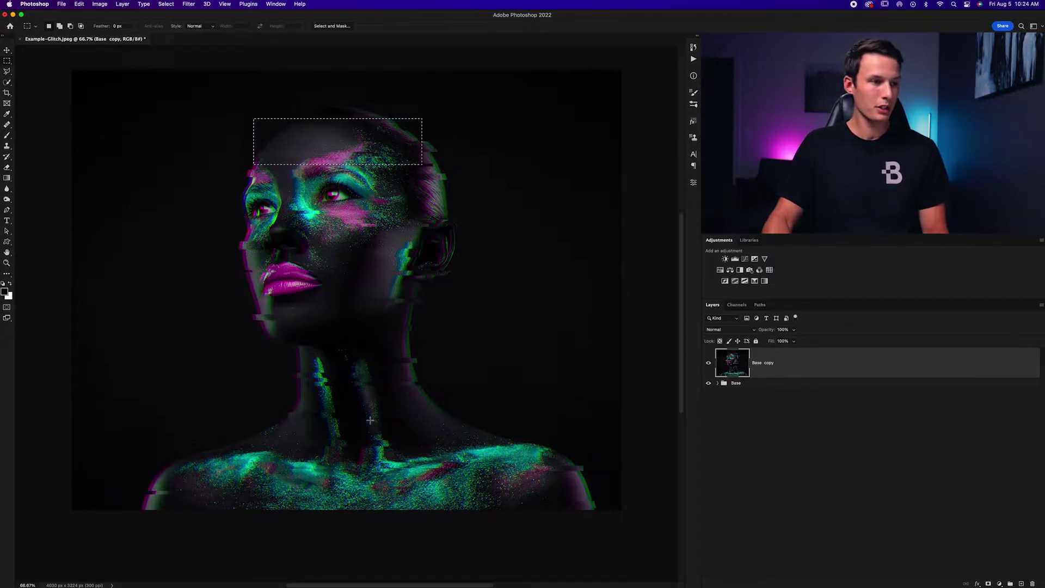
left_click_drag(368, 421, 576, 507)
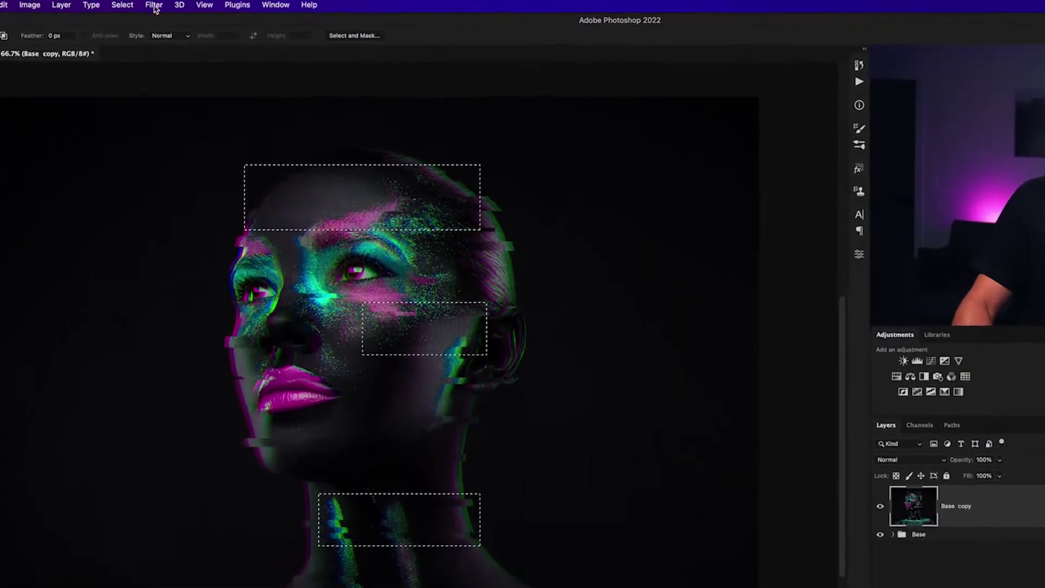
Apply a Square-type Wave distortion to the selections, deselect, and add an empty Layer 1
left_click(188, 4)
mouse_move(211, 126)
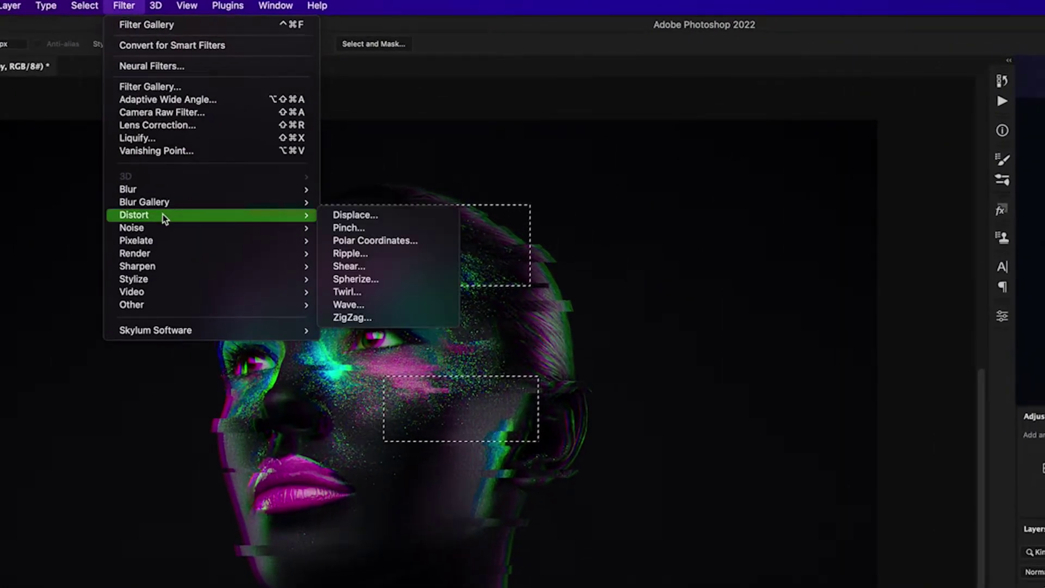
left_click(348, 305)
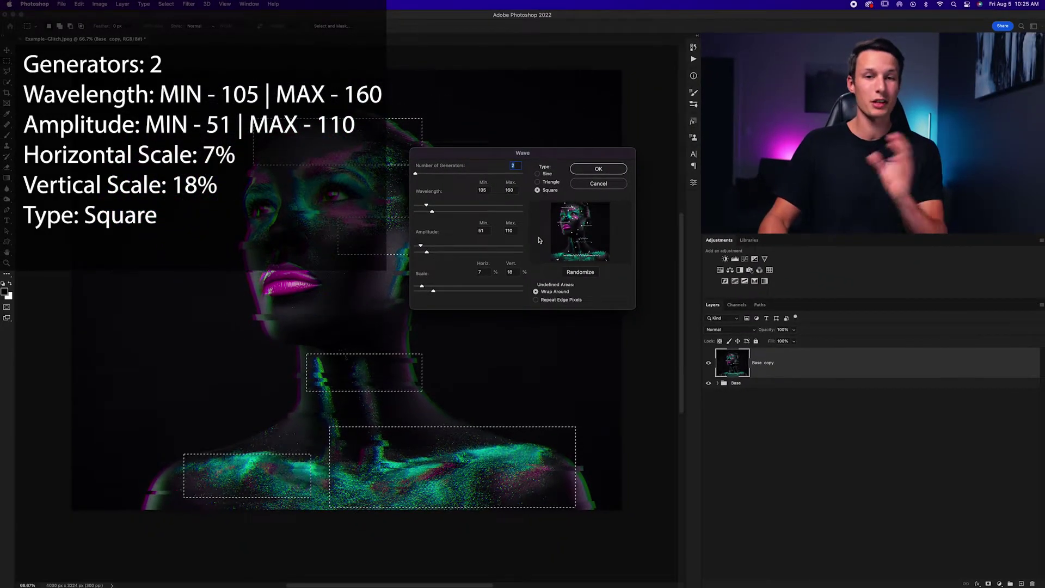
left_click(600, 169)
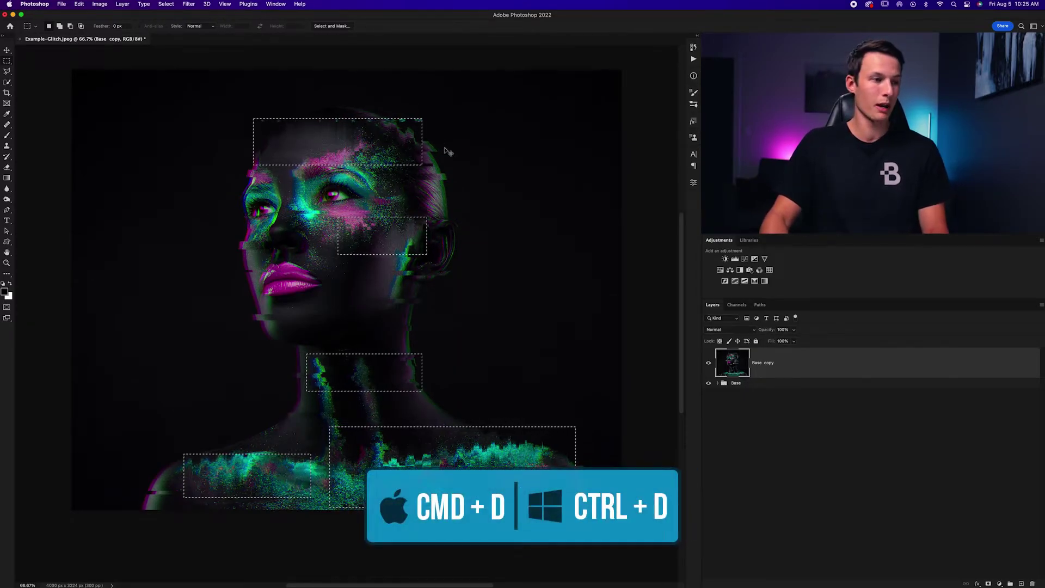
key("super+d")
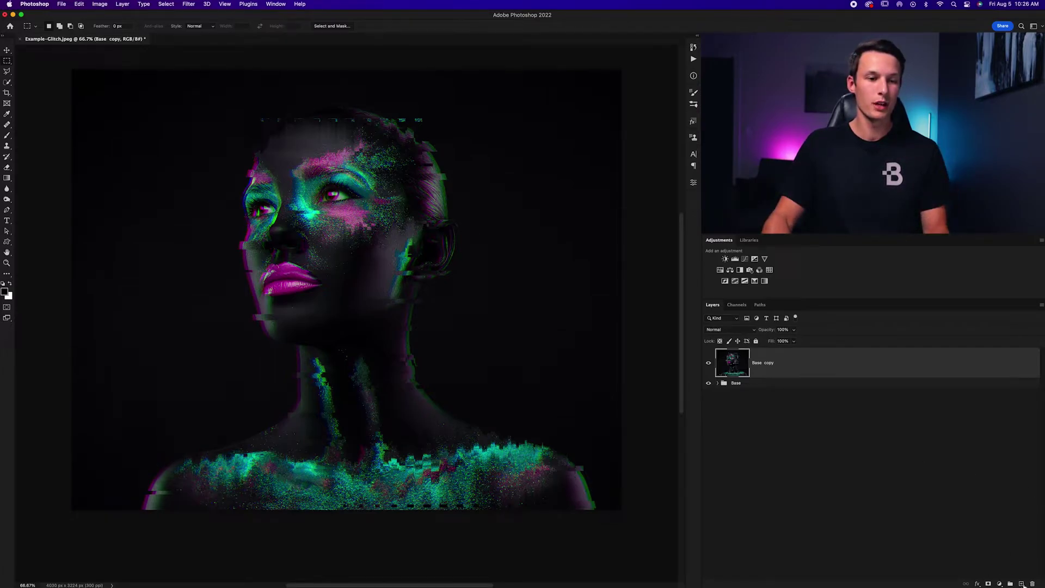
left_click(1023, 584)
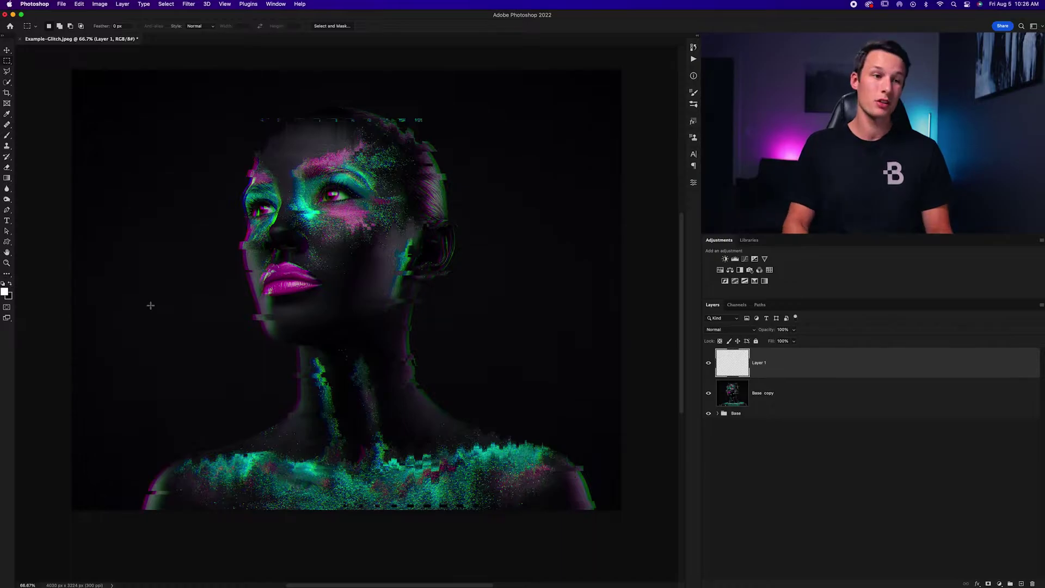
Fill the new layer with white and name it Lines Glitch
key("alt+Delete")
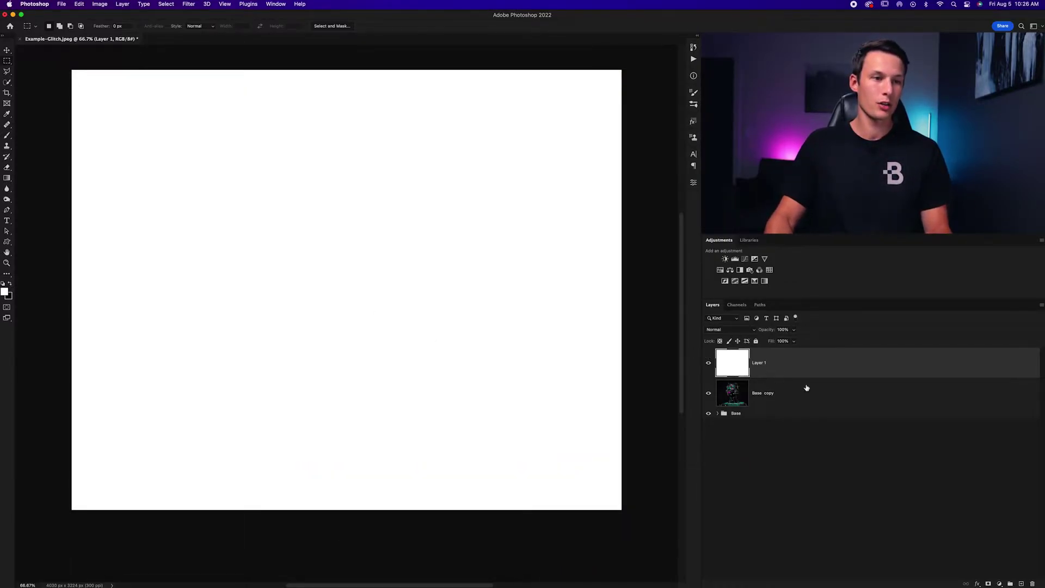
type("Lines Glitch")
key("Return")
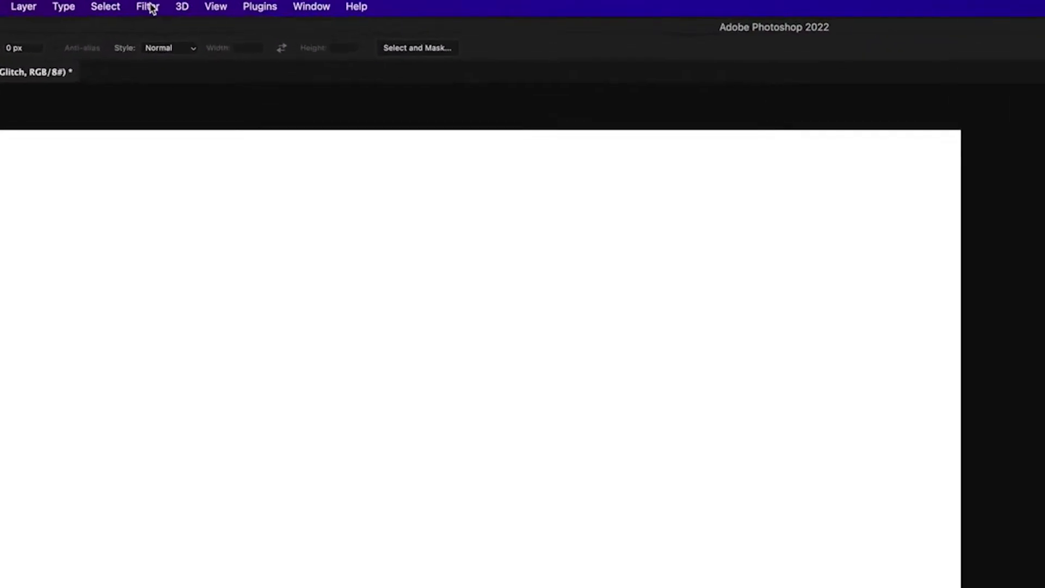
Apply the Filter Gallery Halftone Pattern with the Line pattern type to Lines Glitch
left_click(189, 4)
left_click(158, 105)
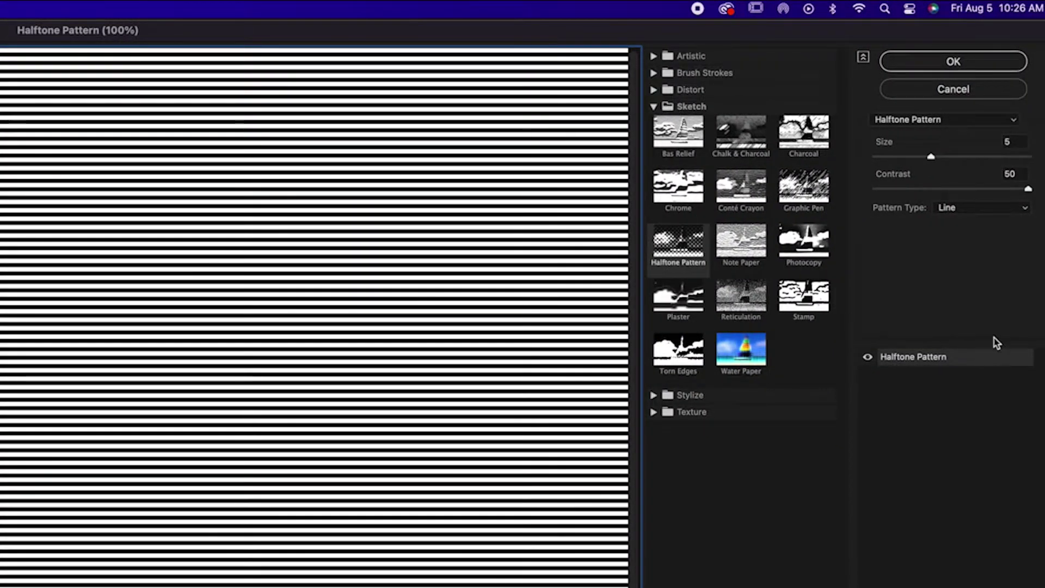
left_click(989, 216)
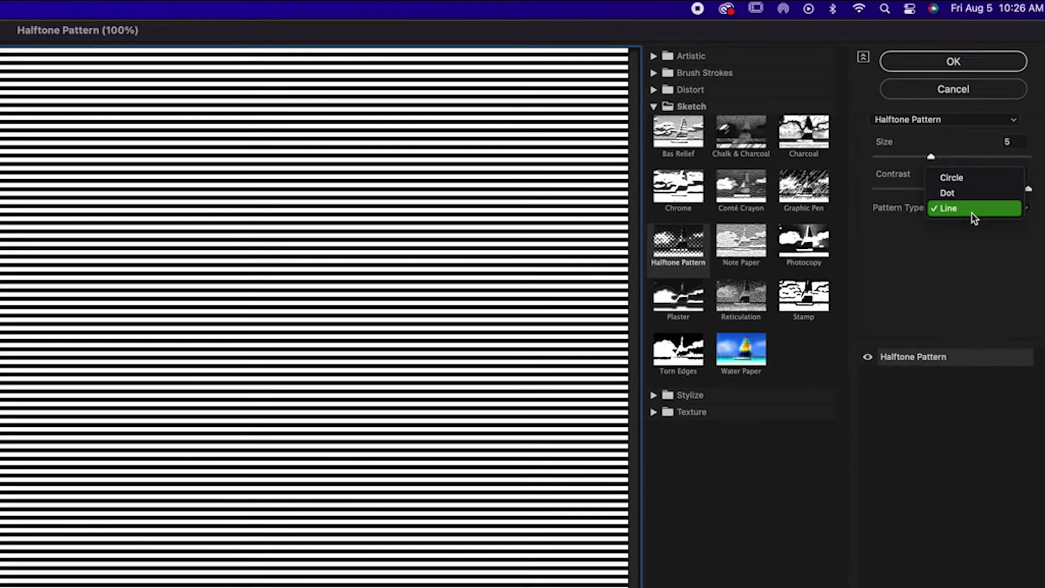
left_click(1042, 195)
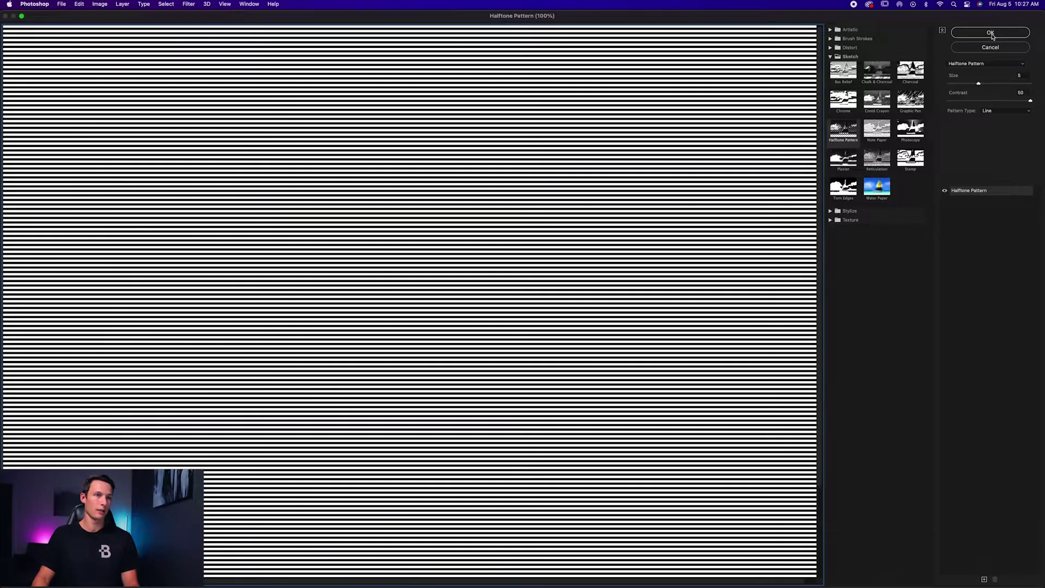
left_click(990, 33)
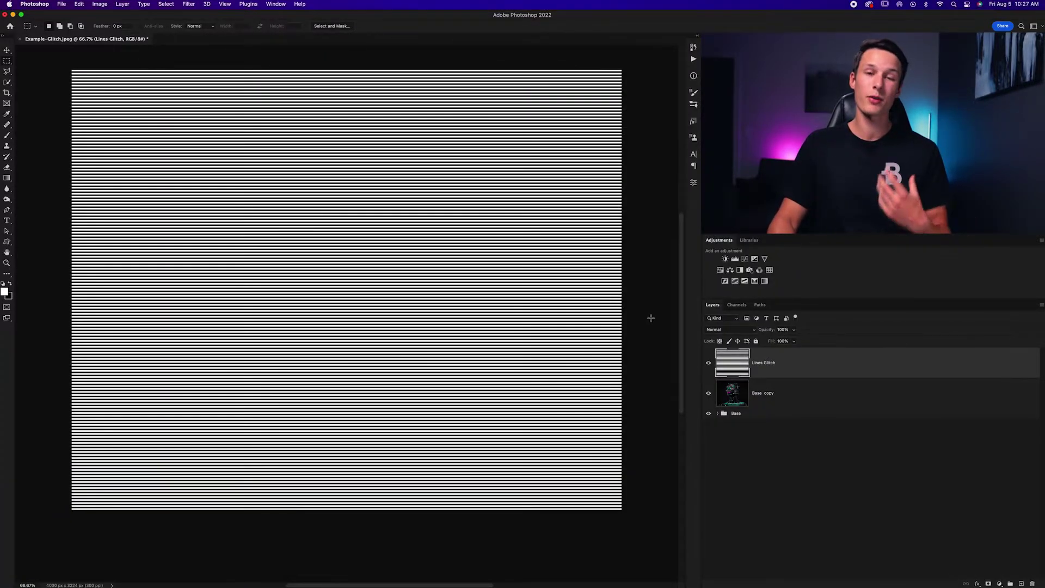
Set the Lines Glitch layer to Soft Light blend mode with 25% fill
left_click(730, 329)
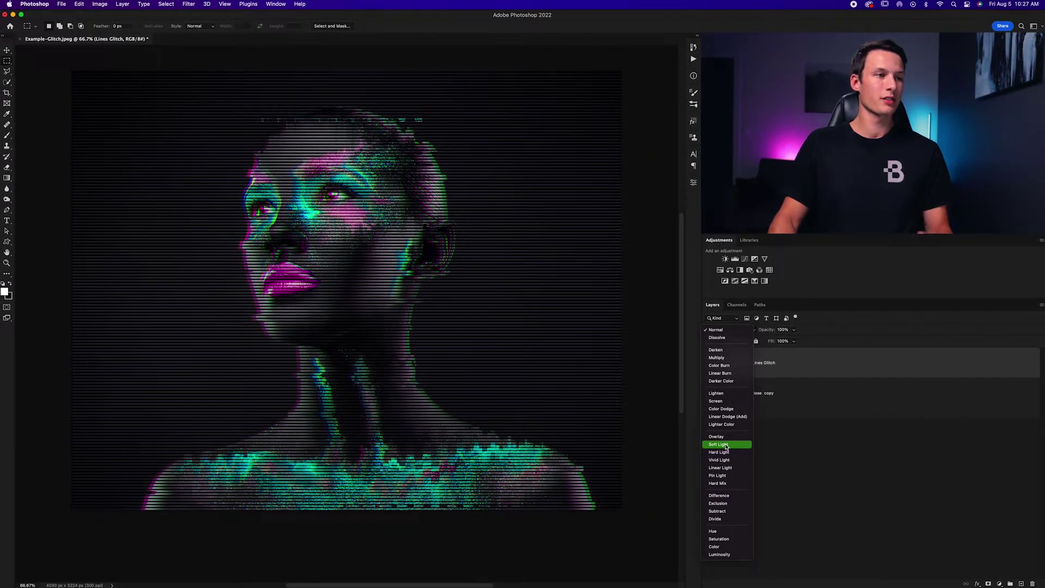
left_click(725, 446)
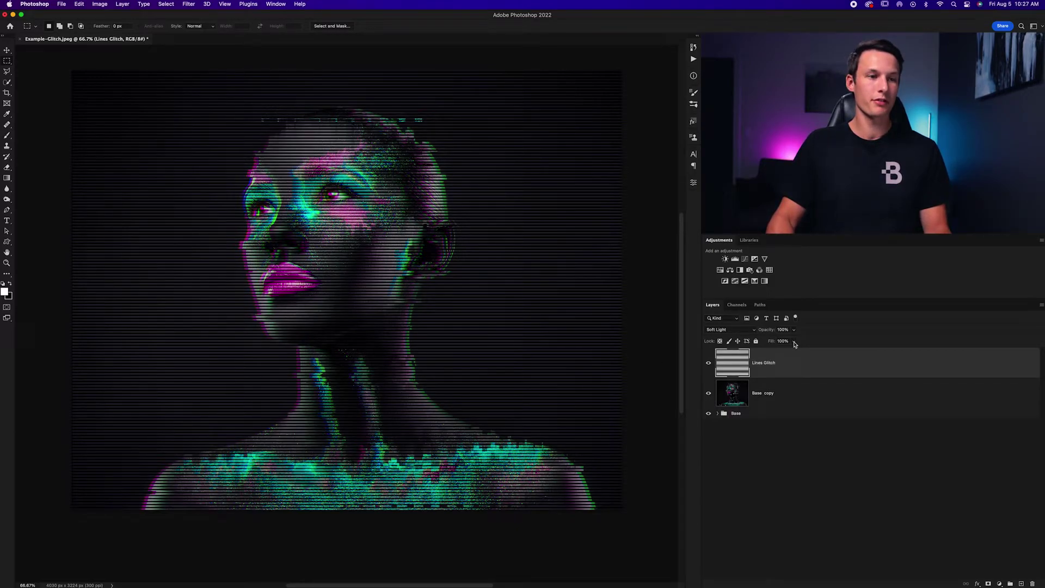
left_click_drag(785, 353, 784, 353)
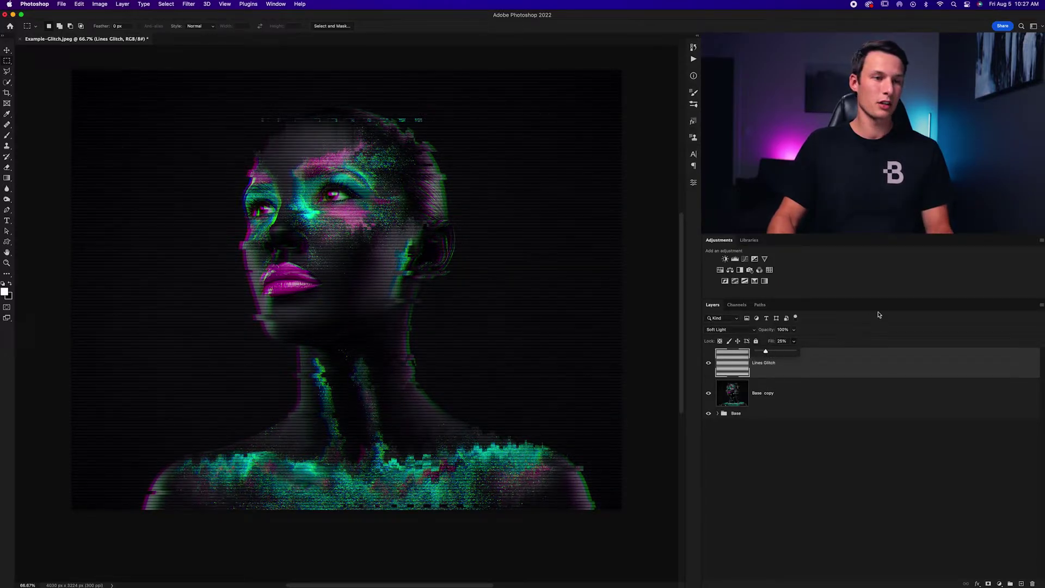
left_click(846, 293)
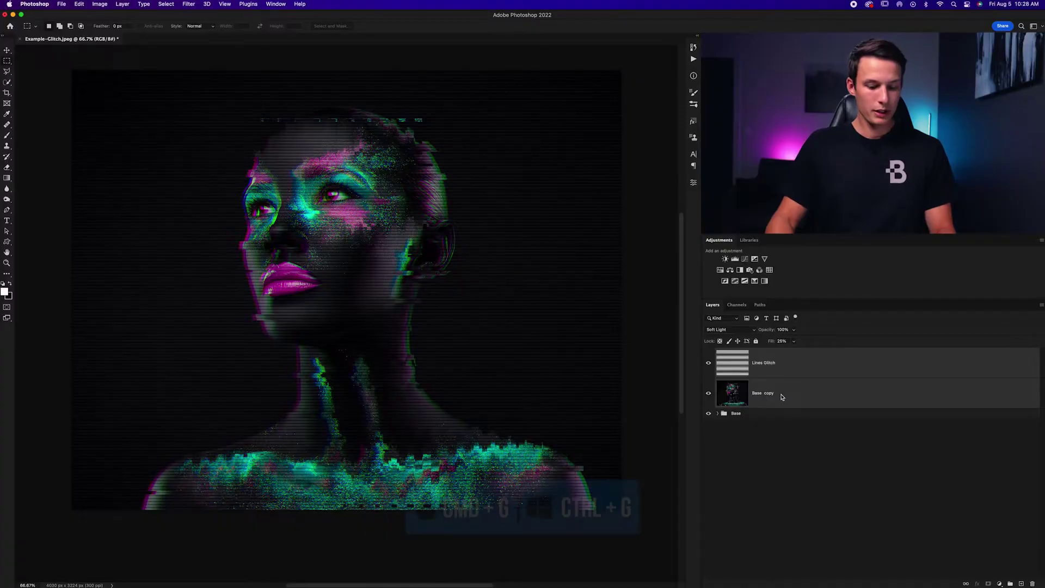
Group Lines Glitch with Base copy and name the group Final Glitch
key("super+g")
double_click(739, 353)
type("Final Glitch")
key("Return")
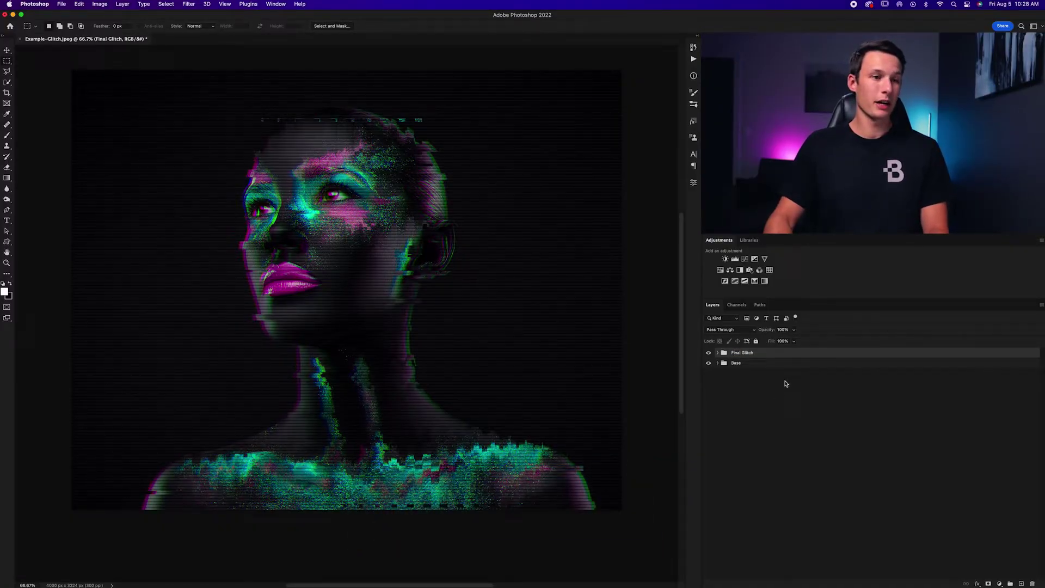
key("t")
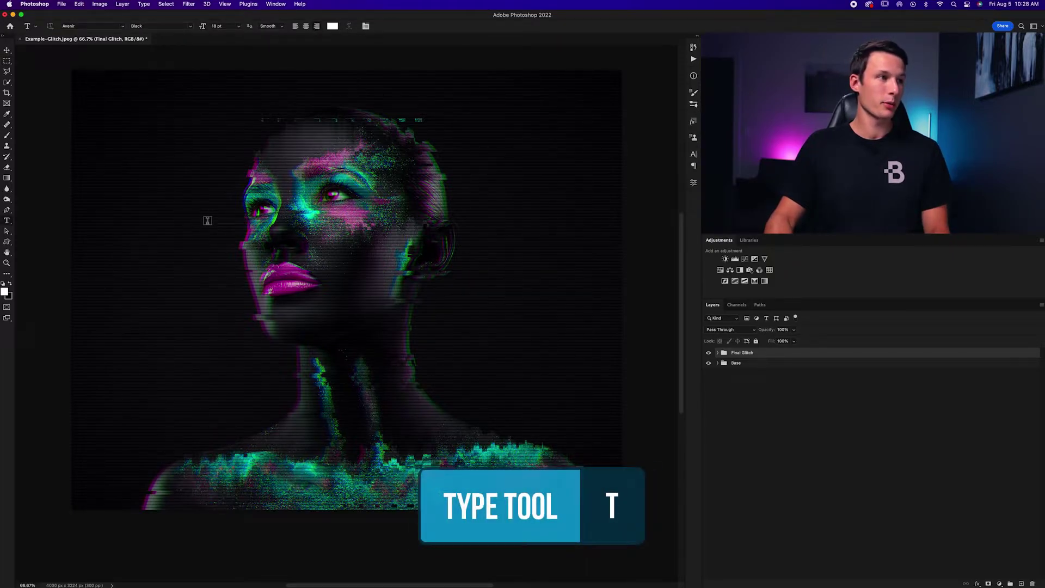
Type the text GLITCH on the canvas and commit it
left_click(200, 214)
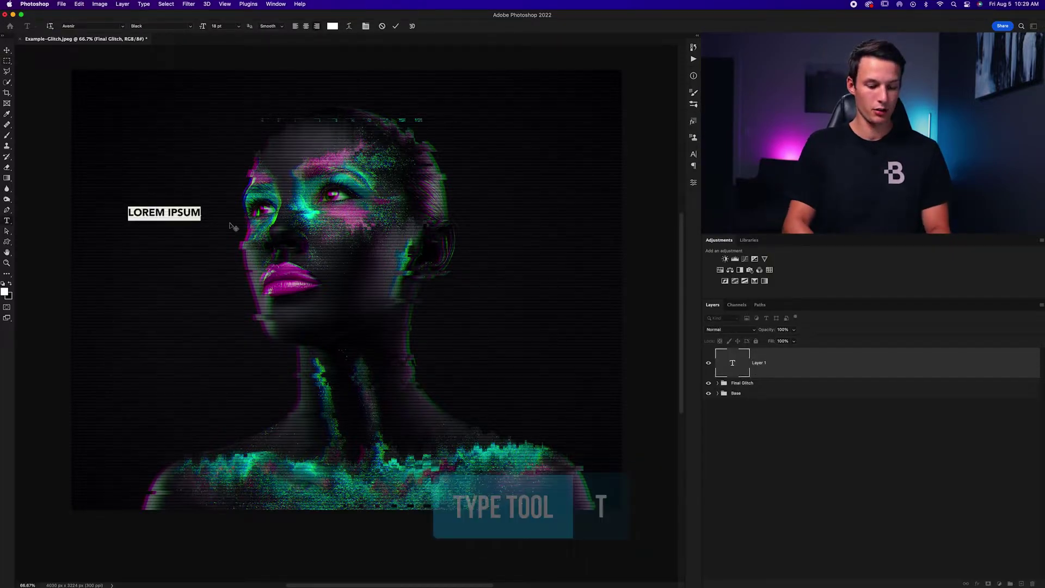
type("GLITCH")
left_click(396, 26)
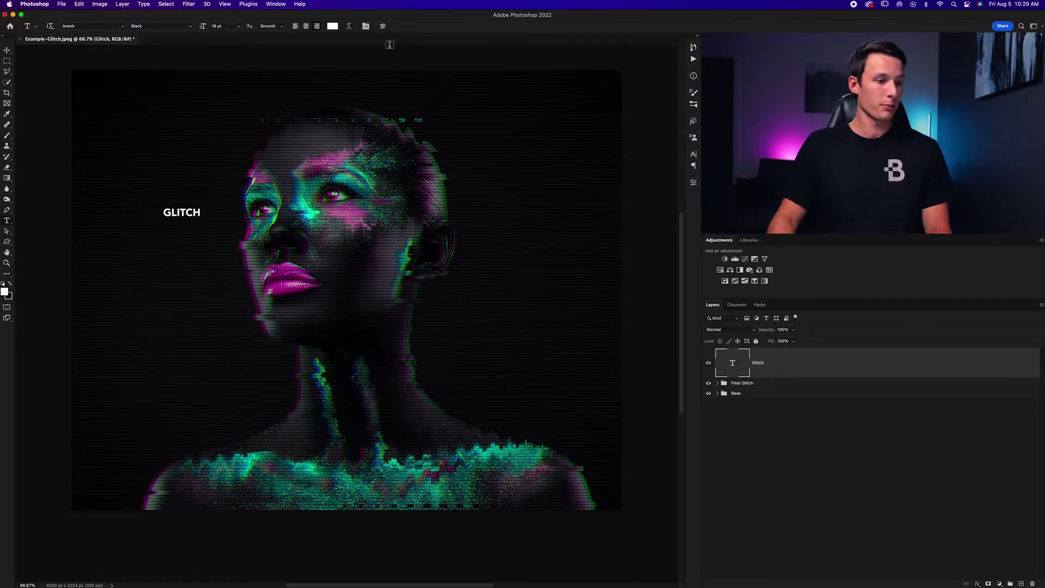
Scale the GLITCH text up to about 568% and move it over the face
key("v")
key("ctrl+t")
left_click_drag(201, 218, 594, 395)
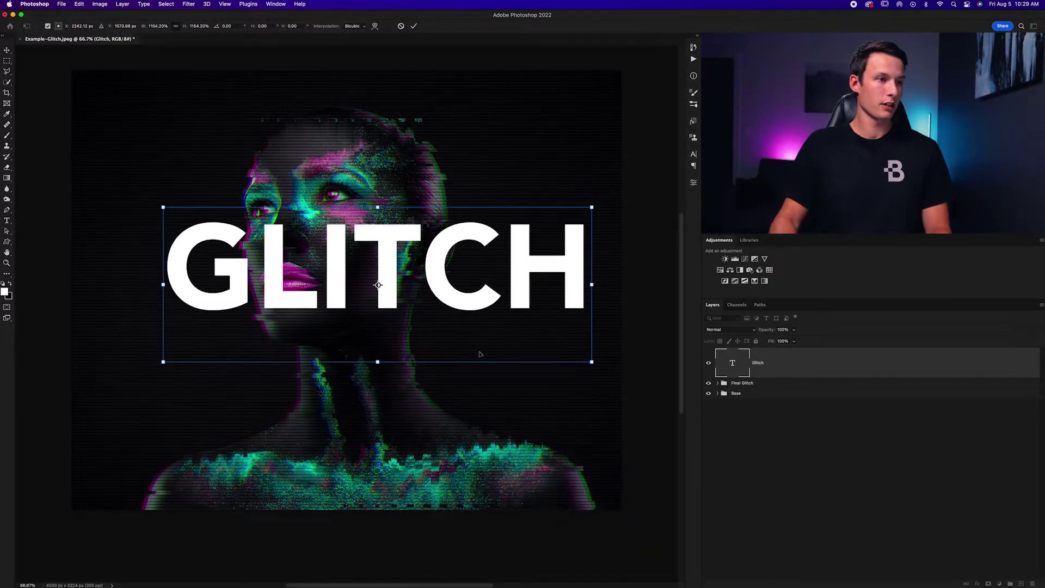
left_click_drag(452, 285, 422, 240)
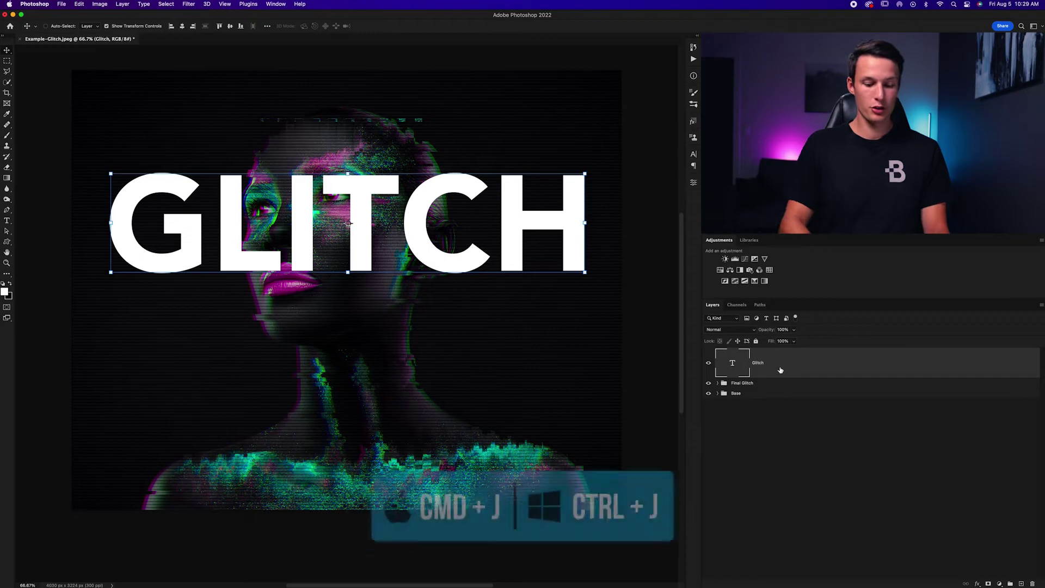
Duplicate the GLITCH text, turn off its green channel, and offset it a few pixels
key("super+j")
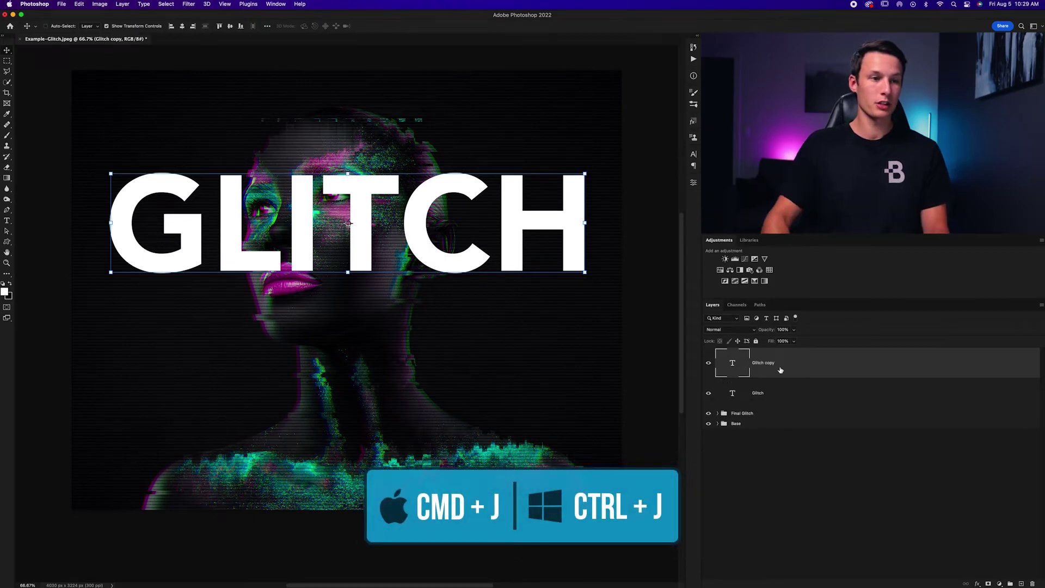
double_click(810, 368)
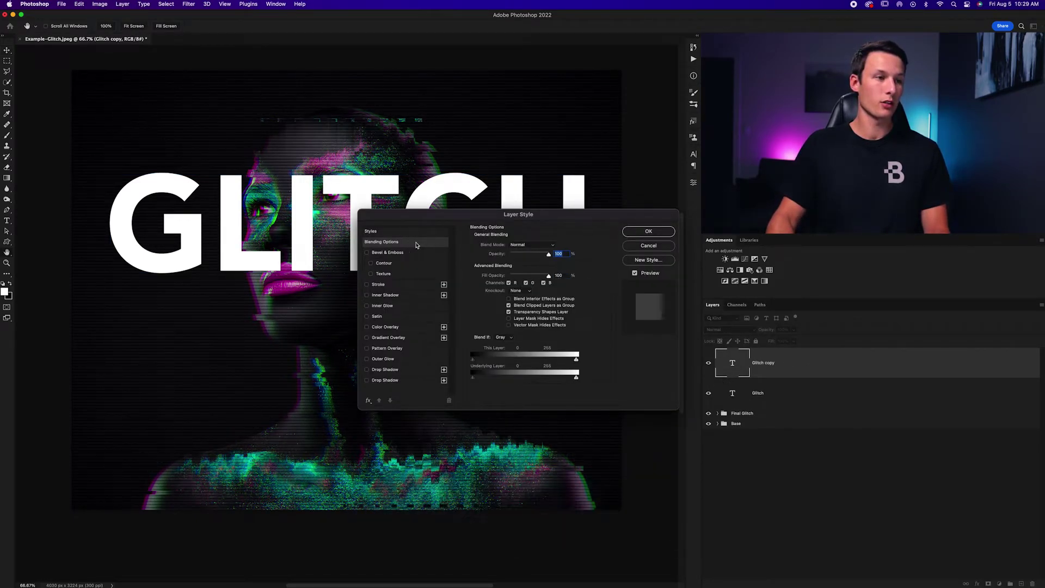
left_click(526, 283)
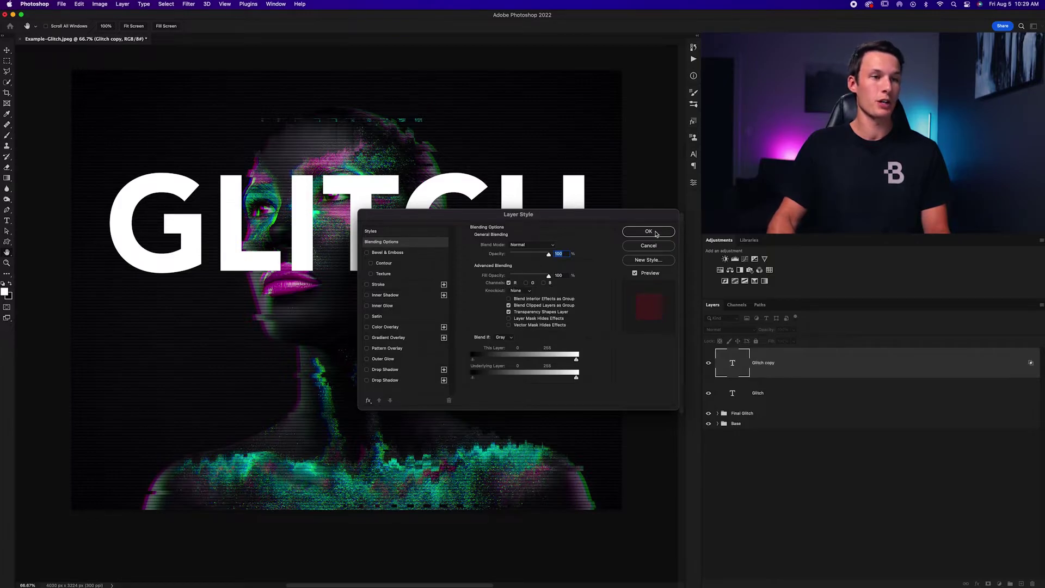
left_click(649, 232)
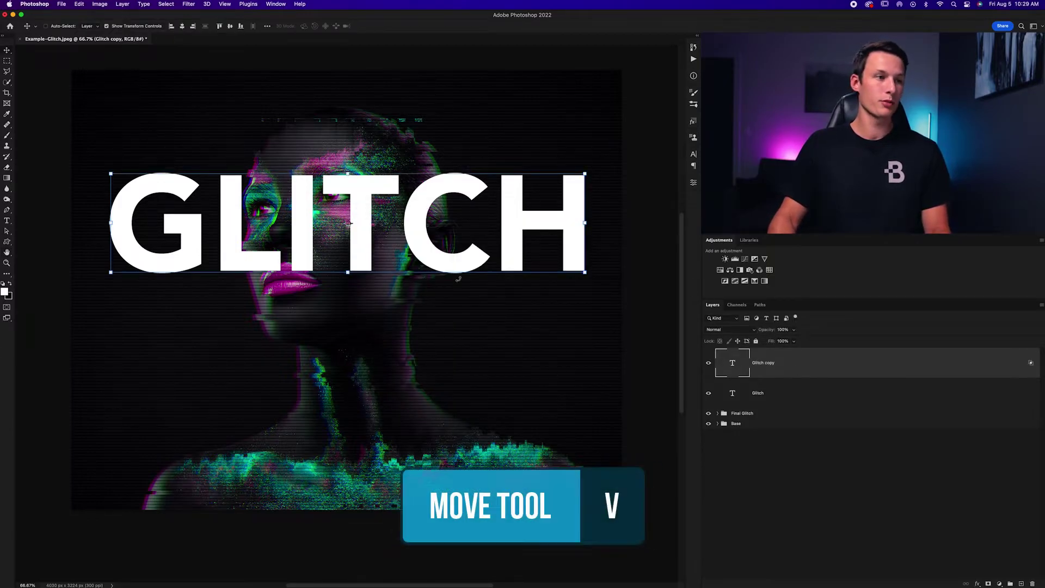
left_click_drag(471, 240, 466, 241)
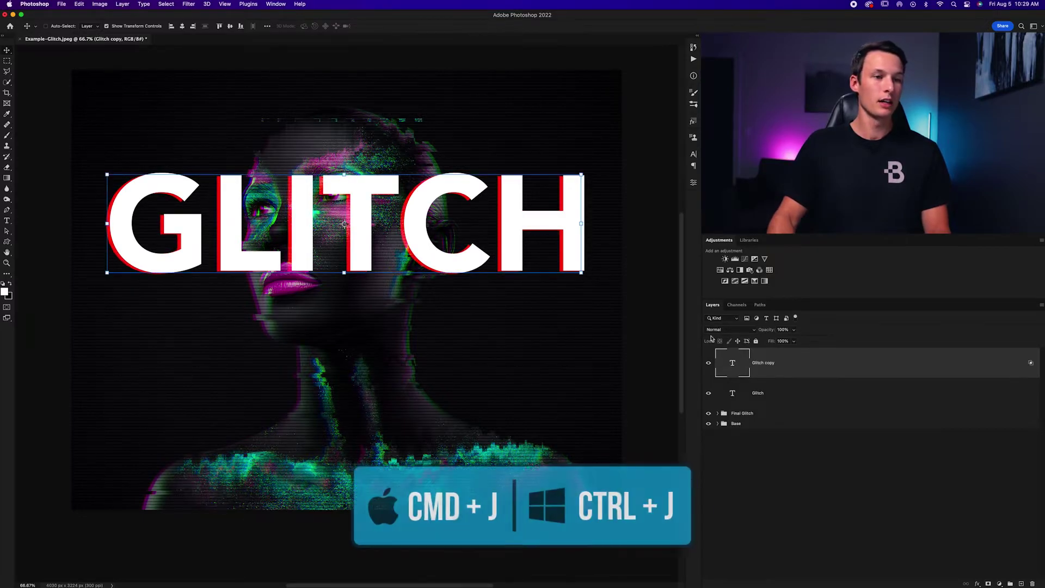
Make Glitch copy 2 with the green channel off and nudge it slightly
key("super+j")
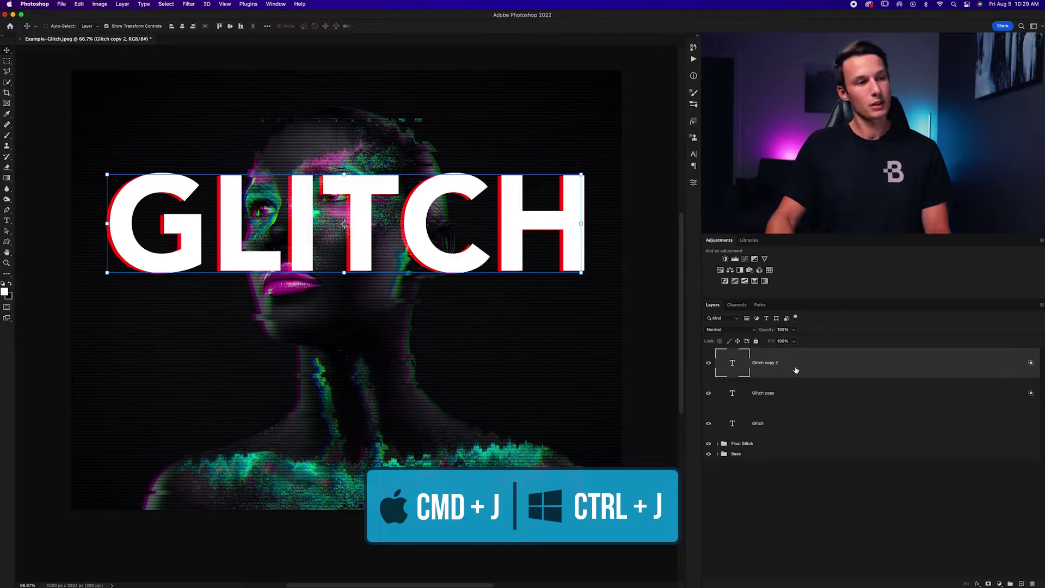
double_click(796, 370)
left_click(526, 283)
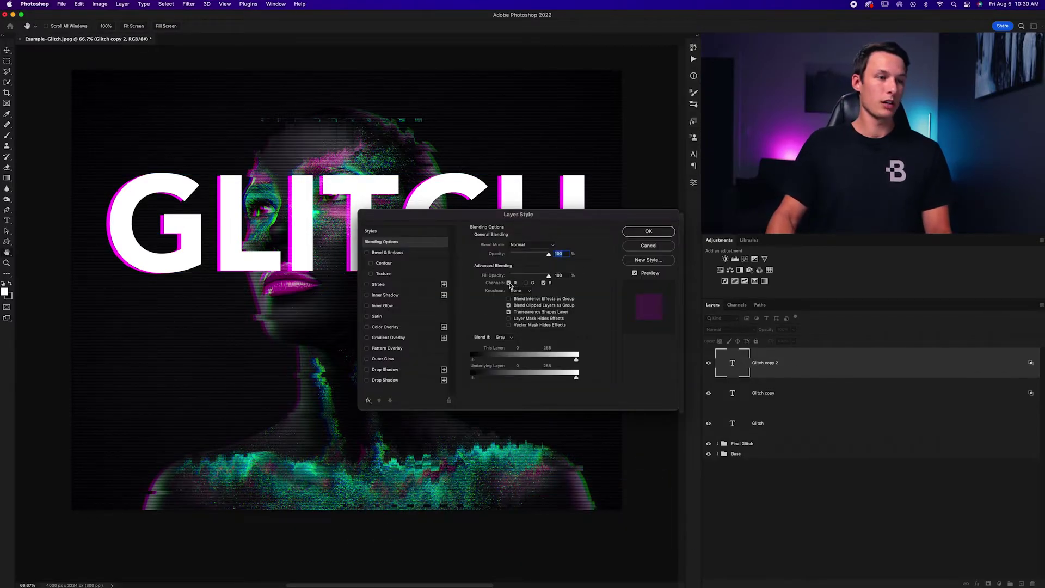
left_click(648, 232)
key("v")
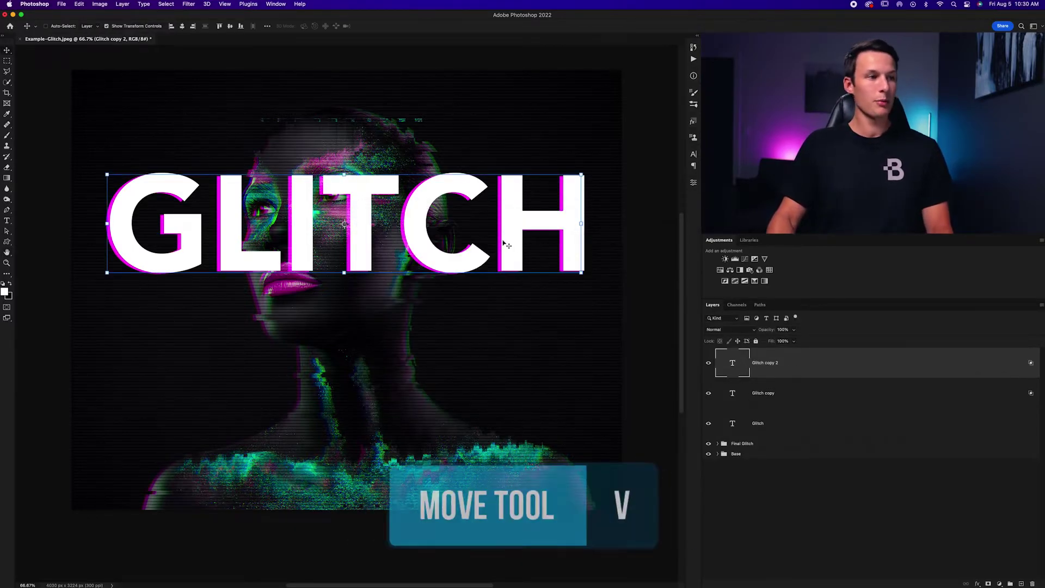
left_click_drag(484, 250, 480, 248)
Make Glitch copy 3 with its own channel settings and shift it to offset the fringe
key("super+j")
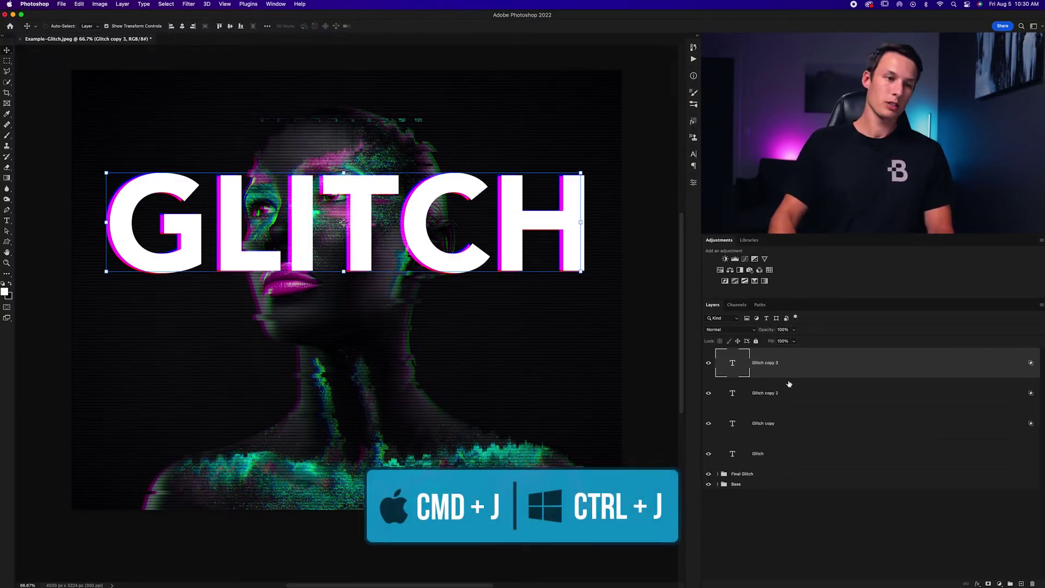
double_click(792, 375)
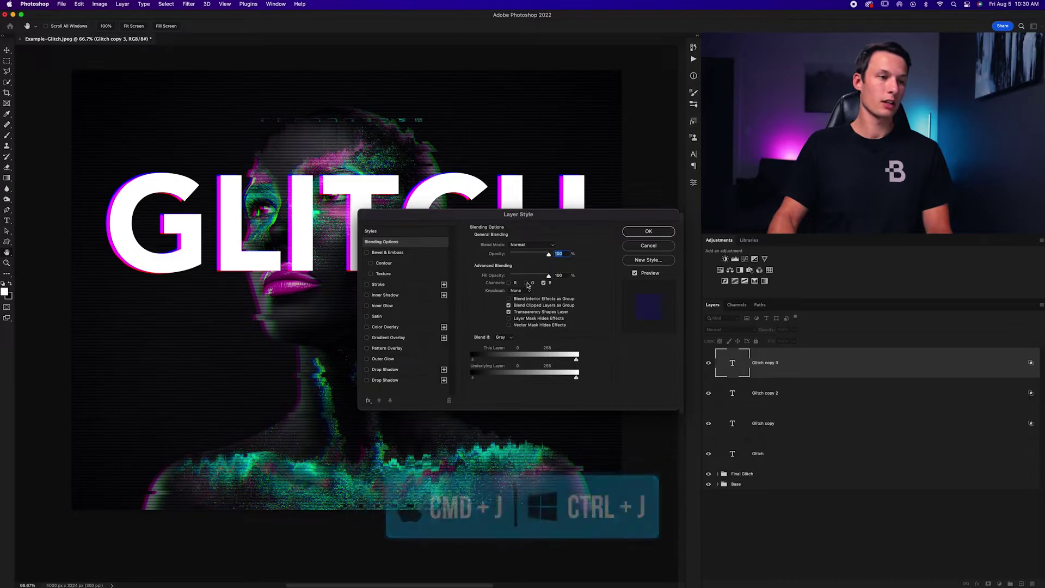
left_click(647, 232)
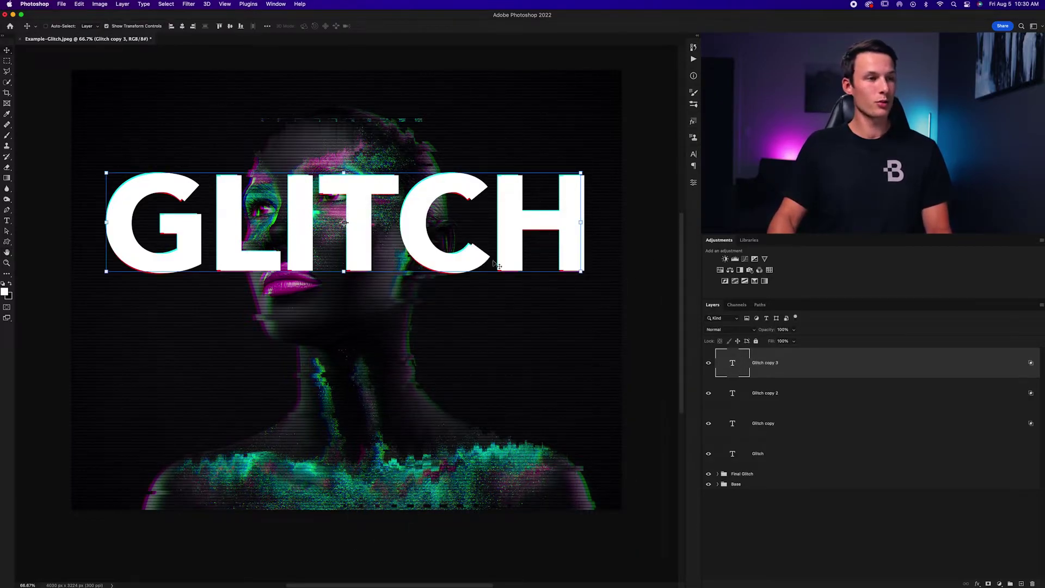
mouse_move(497, 265)
left_mouse_down()
mouse_move(498, 238)
mouse_move(491, 251)
mouse_move(500, 248)
left_mouse_up()
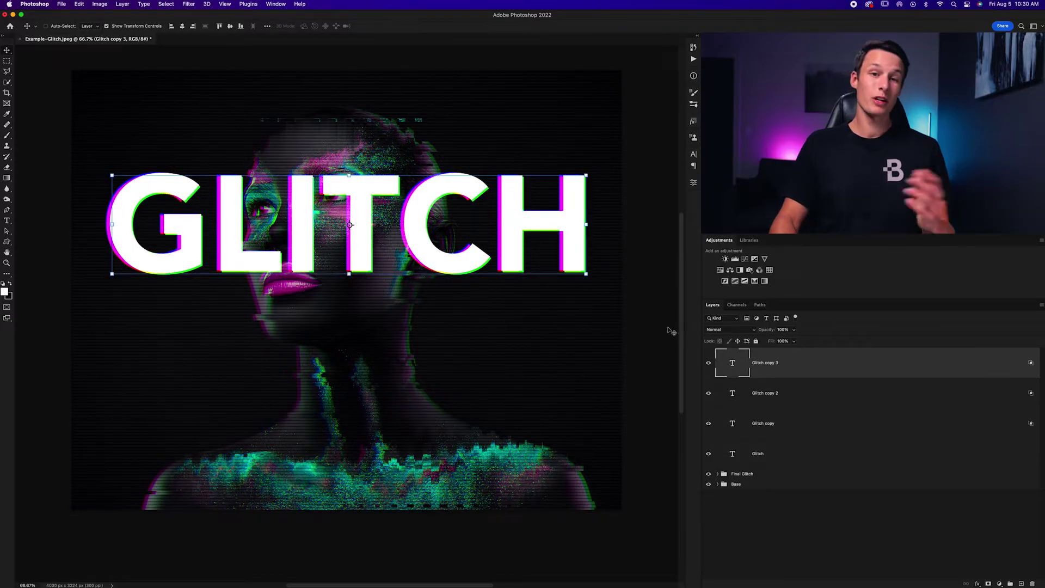
double_click(775, 364)
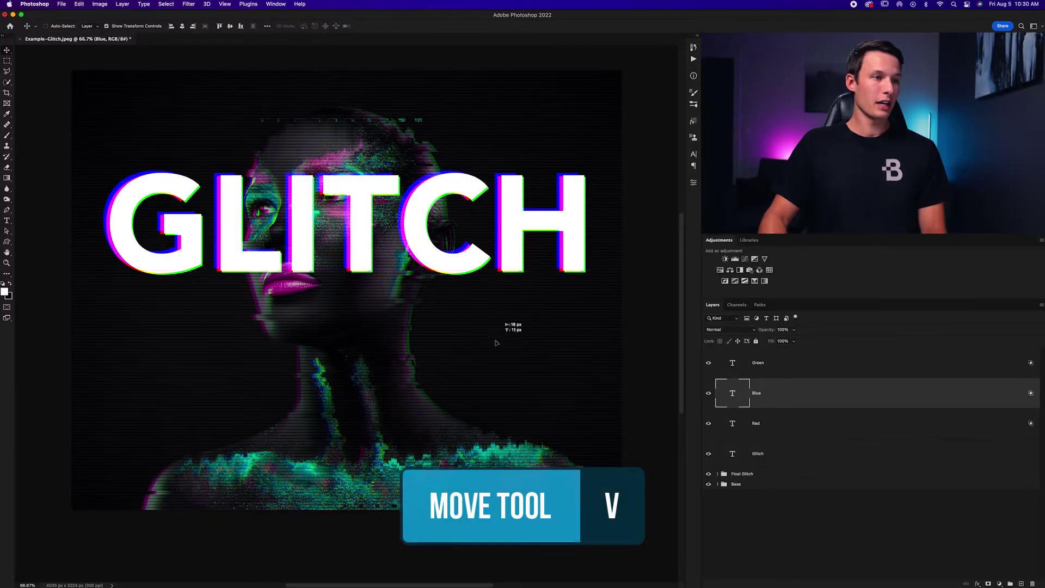
Drag the Blue text layer up and to the right to a new offset
left_click_drag(495, 343, 515, 330)
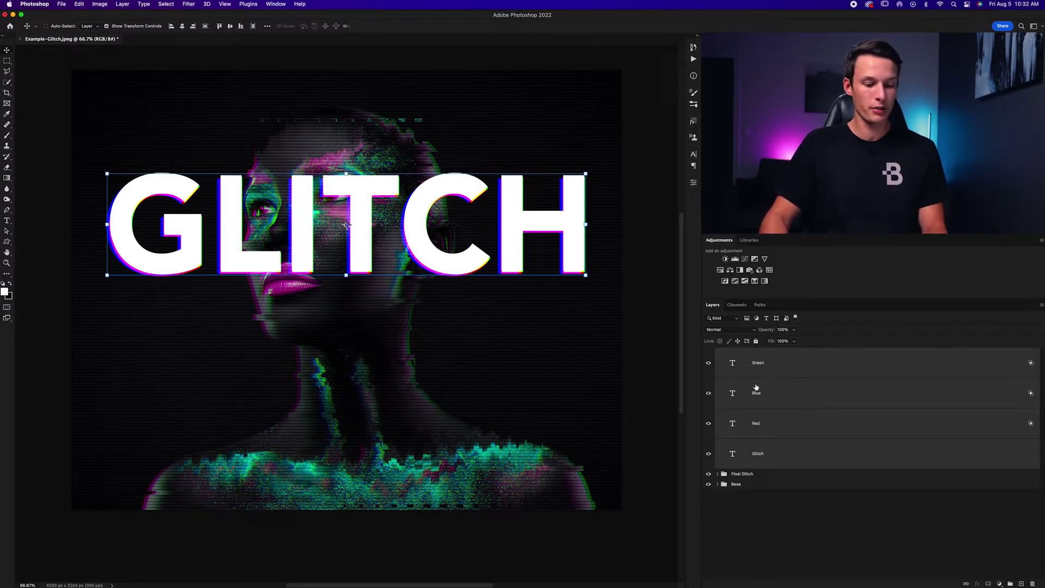
Group the four GLITCH text layers and name the group Base Text
key("super+g")
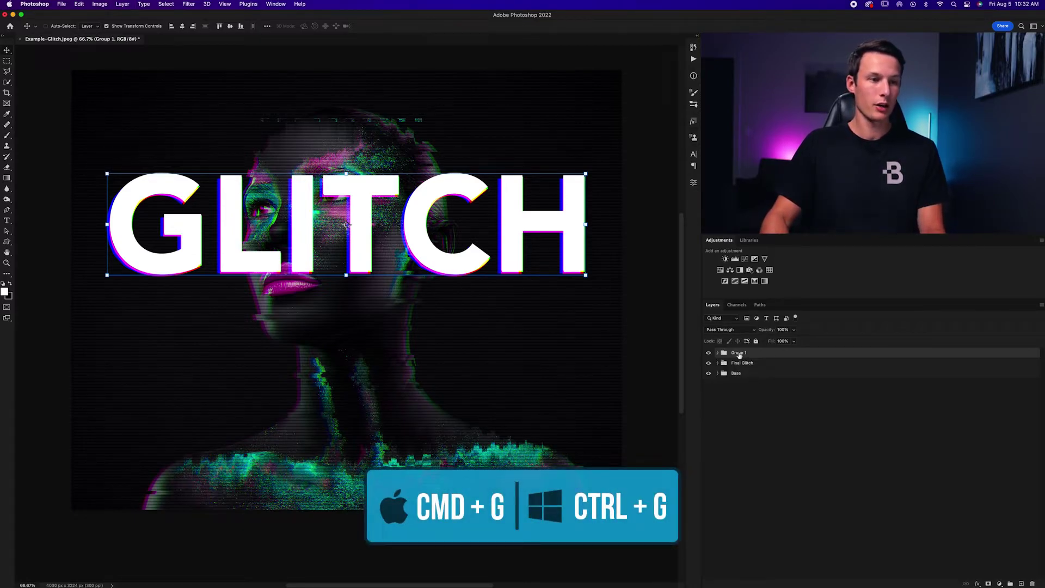
type("Base Text")
key("Return")
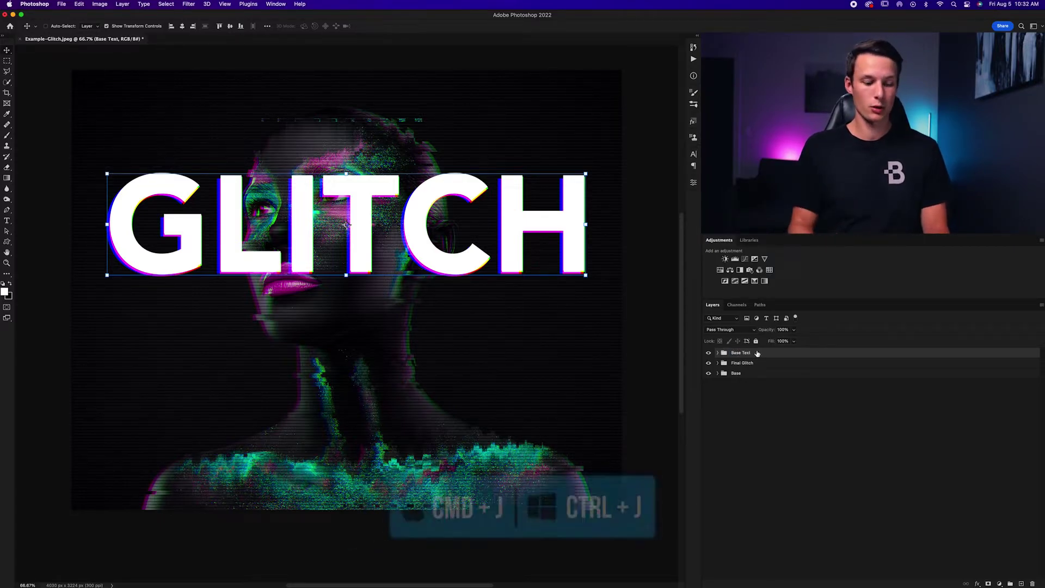
Duplicate the Base Text group and merge the copy into one layer
key("super+j")
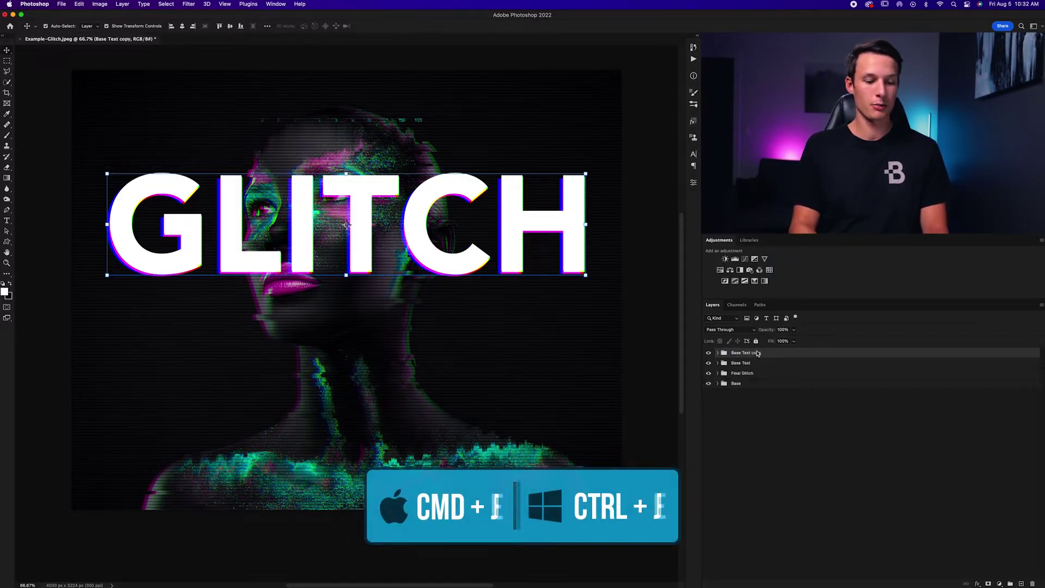
key("super+e")
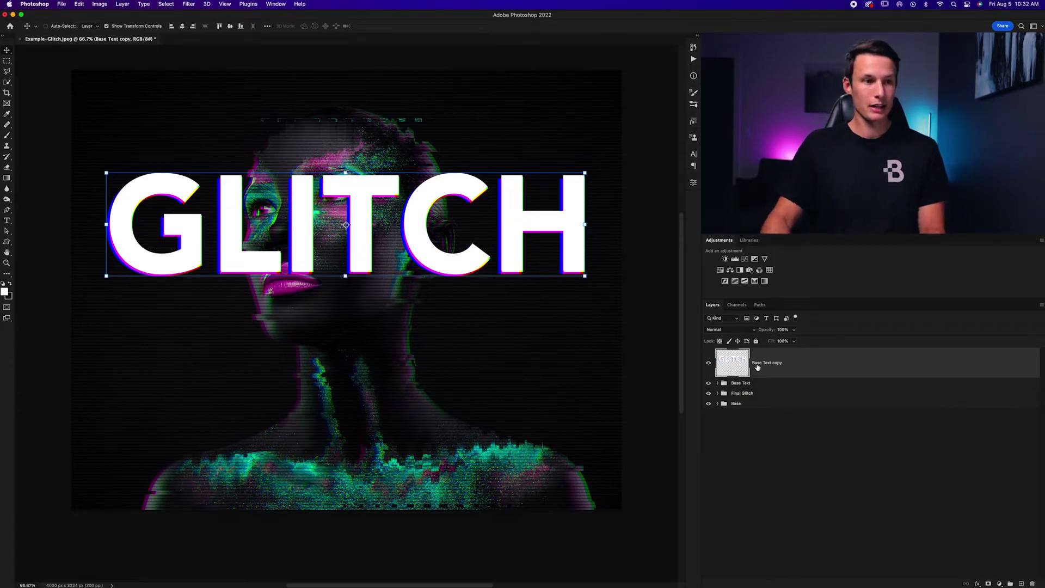
key("m")
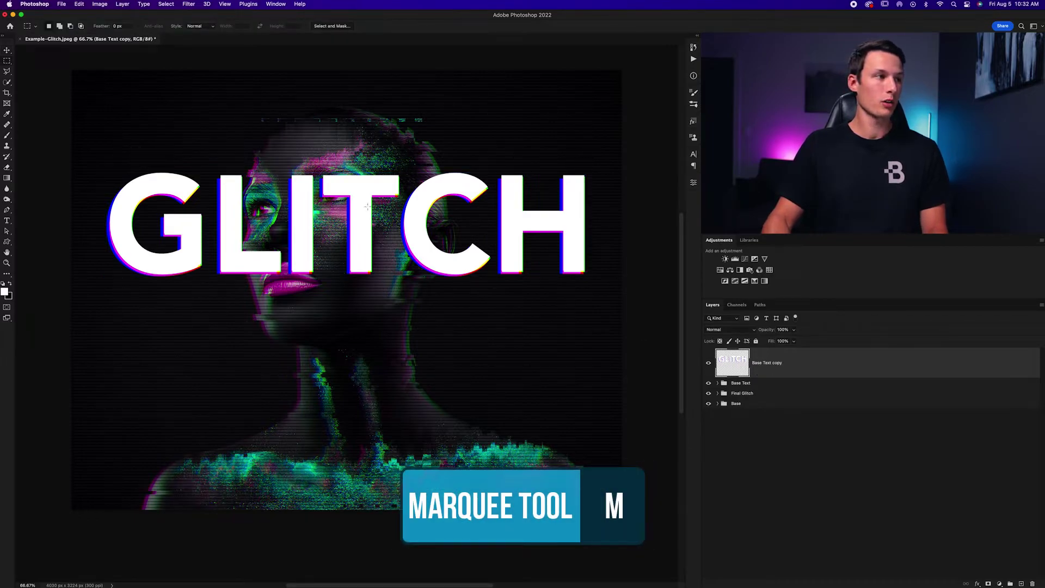
Shift thin slices of the T, G-L-I, C and H sideways, comparing with Base Text hidden
left_click_drag(404, 187, 414, 190)
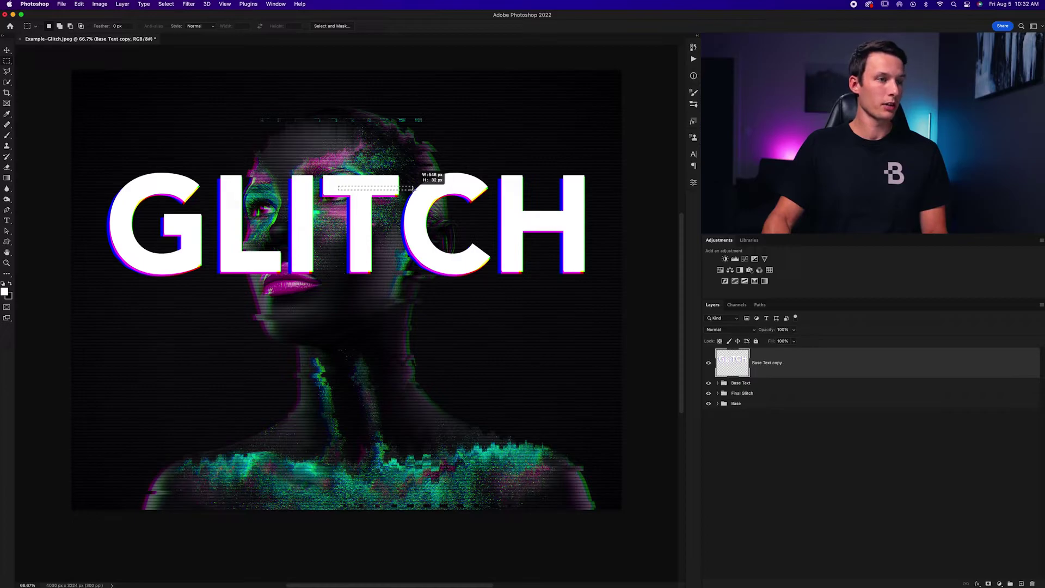
left_click_drag(414, 189, 413, 190)
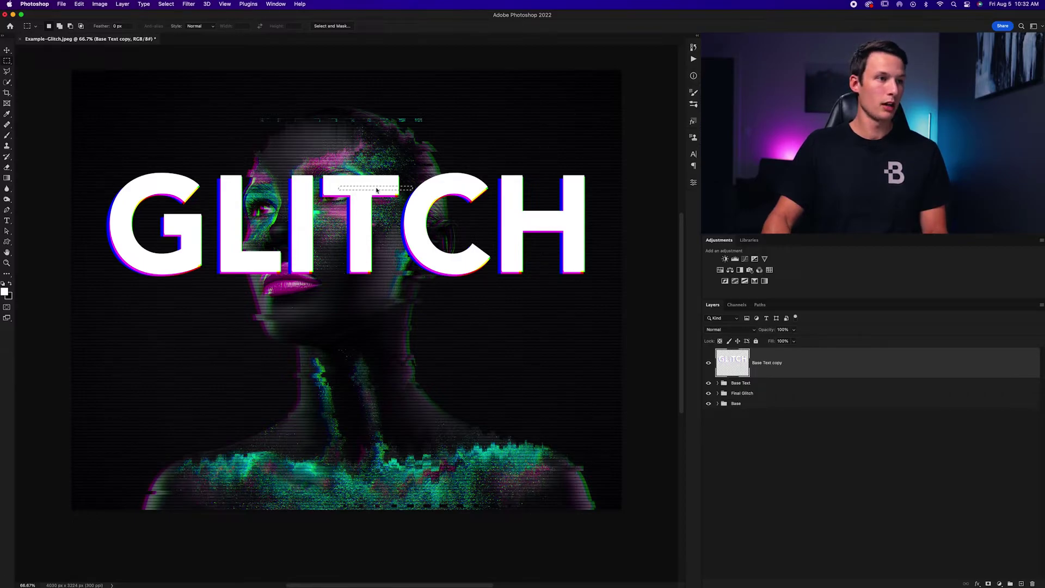
left_click_drag(163, 224, 300, 229)
left_click_drag(105, 160, 210, 180)
left_click_drag(394, 225, 419, 228)
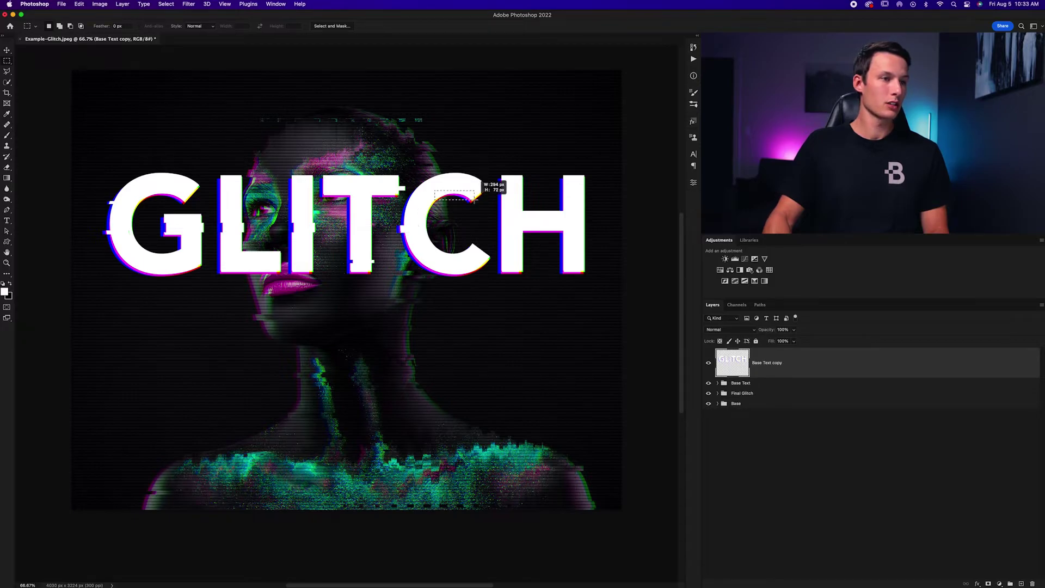
left_click_drag(487, 201, 480, 201)
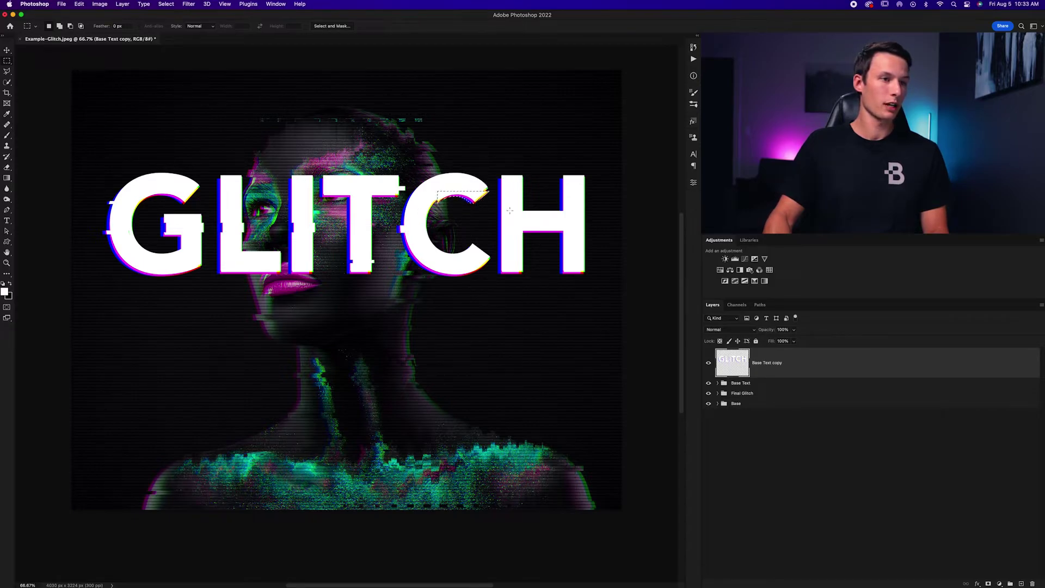
left_click_drag(601, 195, 601, 195)
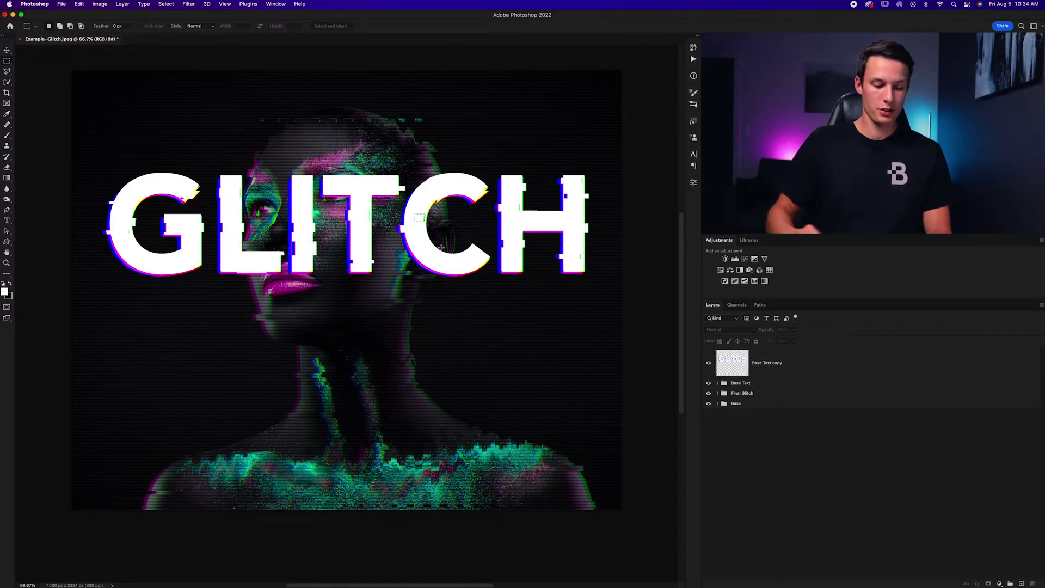
left_click_drag(415, 213, 426, 222)
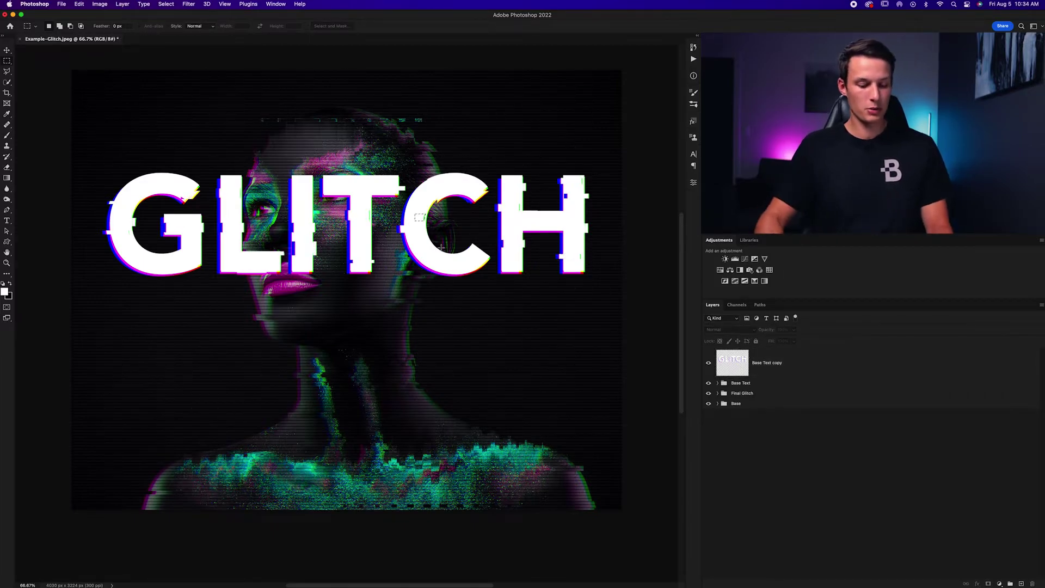
left_click(708, 383)
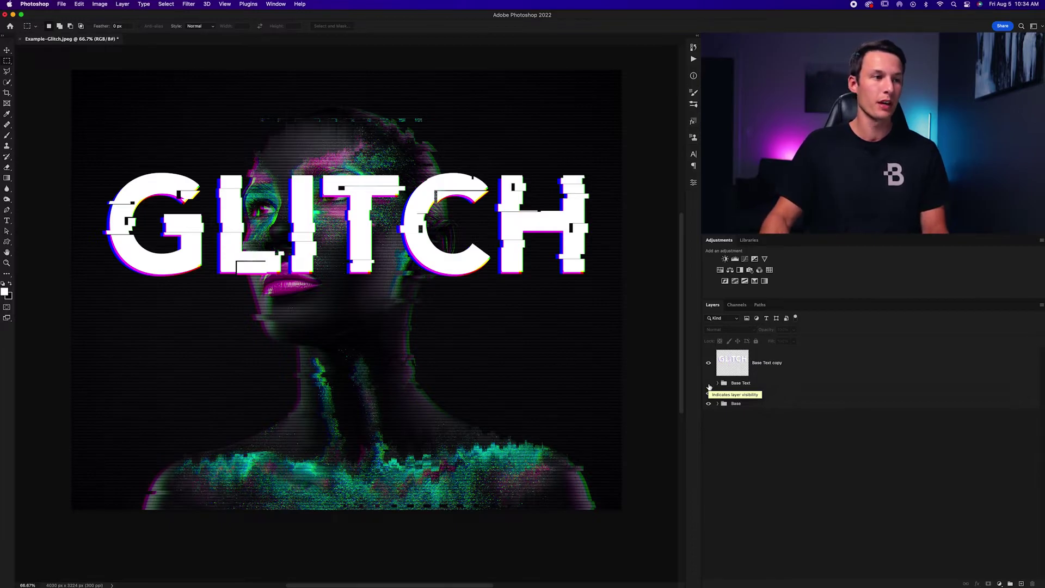
left_click(709, 384)
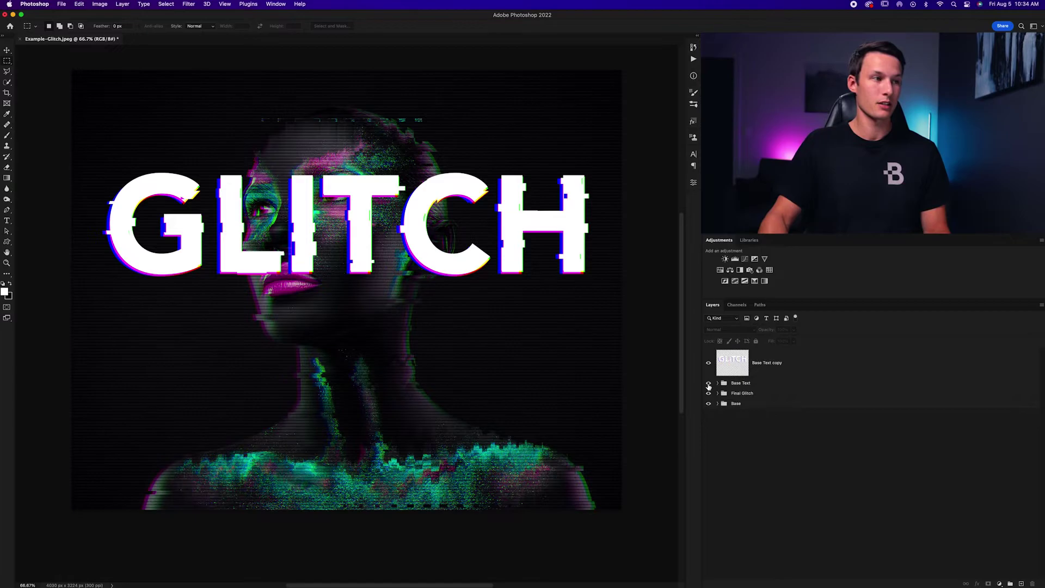
On Base Text copy, select four rectangles over the LI, H, C and G
left_click(800, 370)
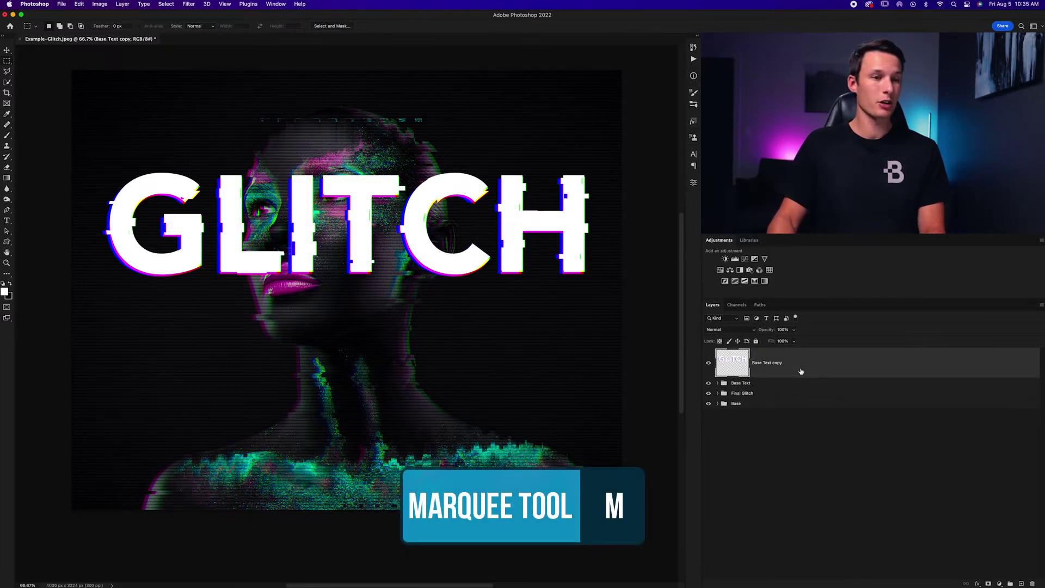
left_click_drag(201, 173, 381, 217)
left_click_drag(490, 222, 592, 256)
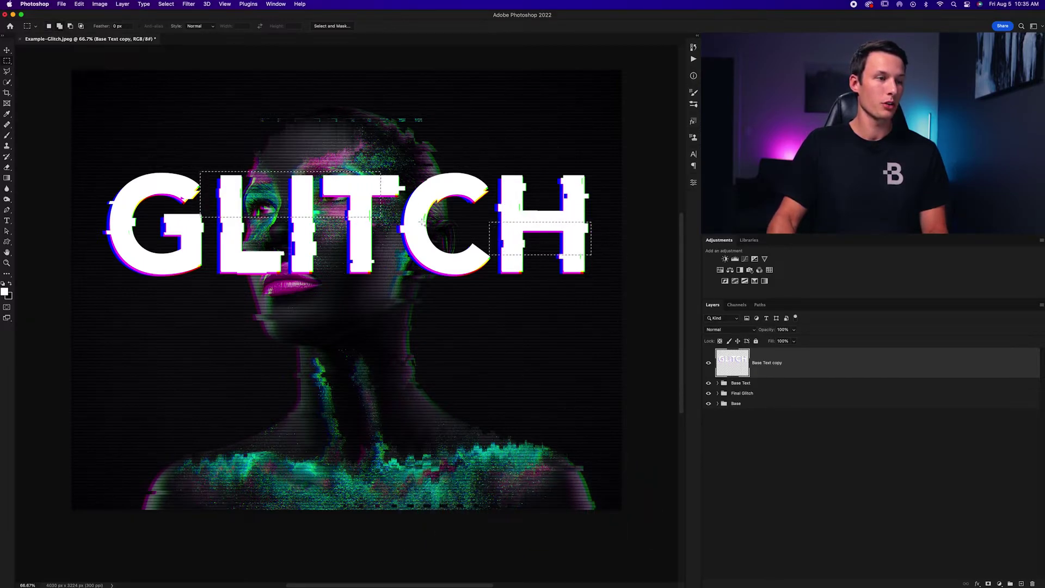
left_click_drag(356, 245, 434, 266)
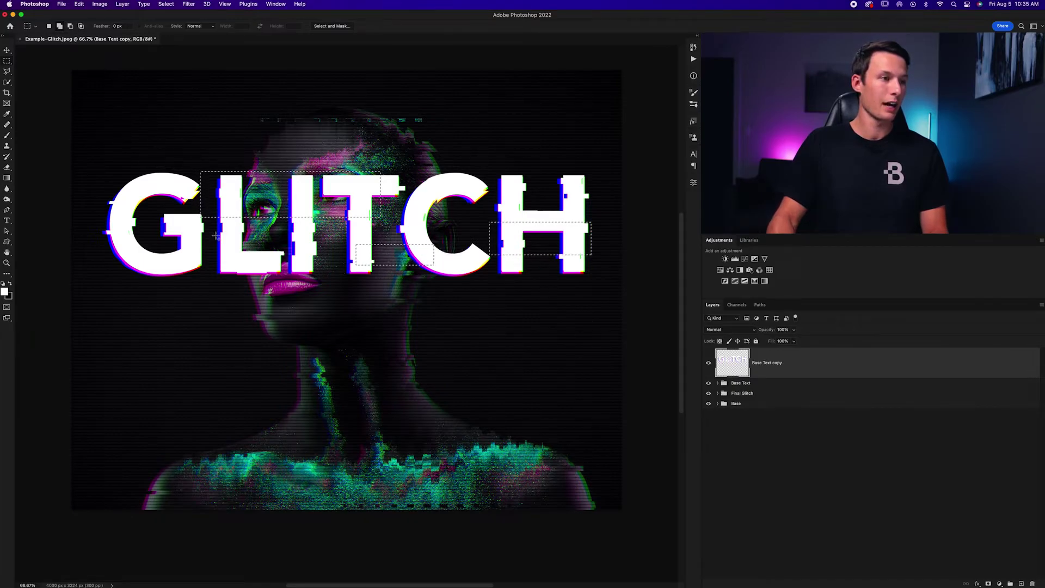
left_click_drag(118, 229, 189, 260)
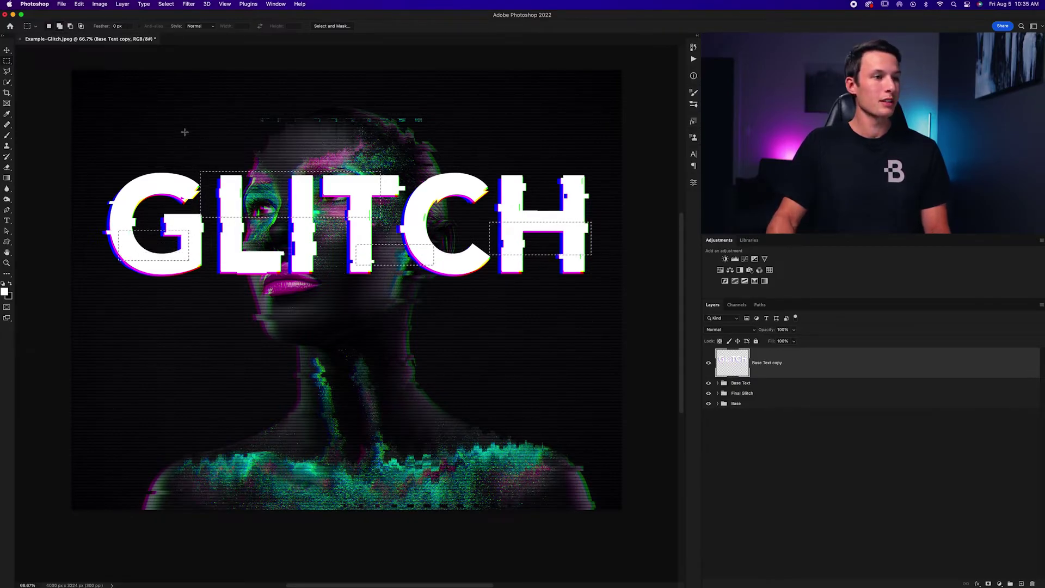
Apply the Wave distortion filter to the selected rectangles across the GLITCH letters
left_click(189, 5)
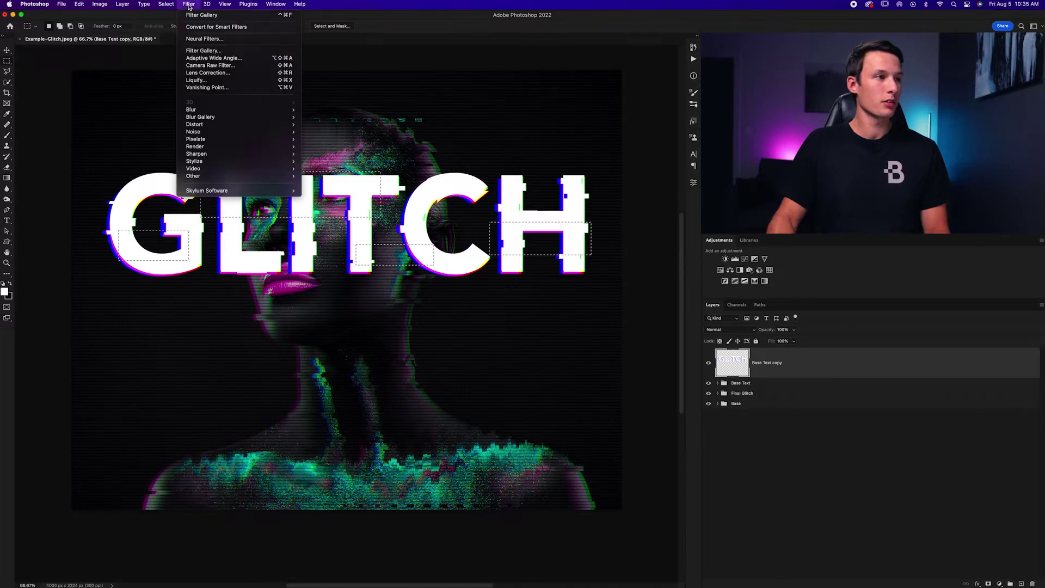
mouse_move(256, 124)
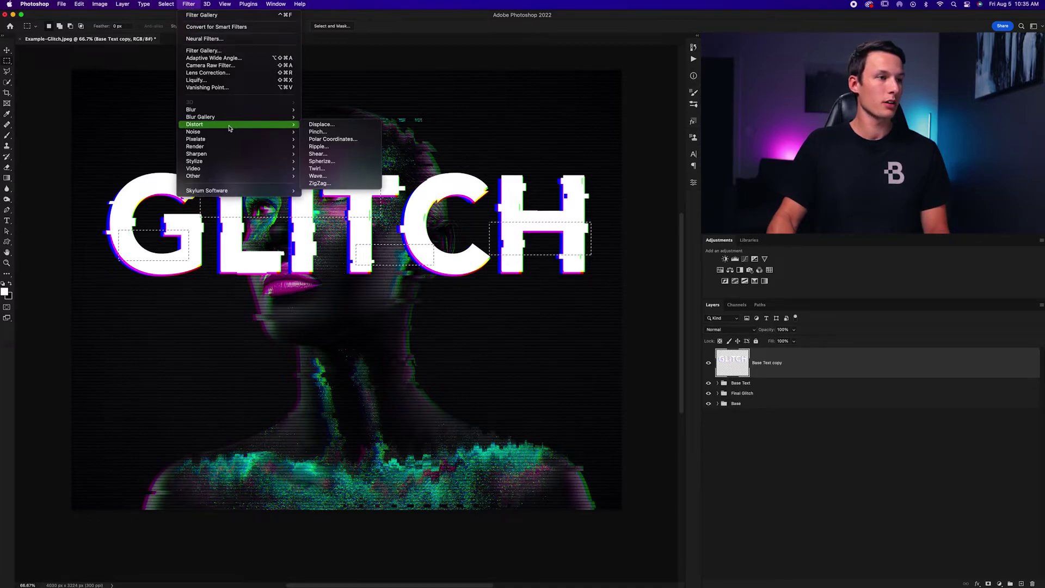
left_click(322, 176)
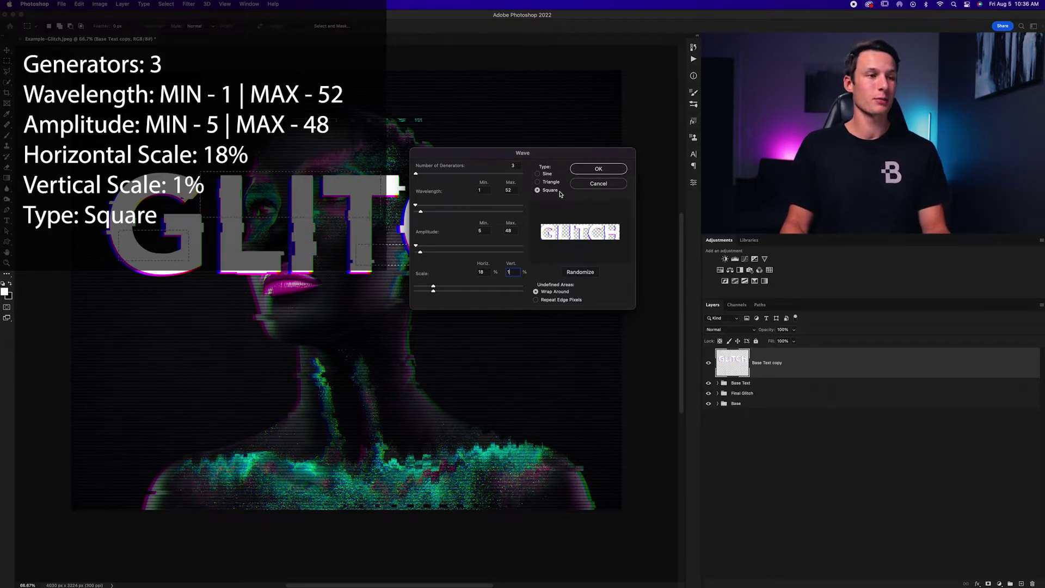
left_click(599, 170)
Clear the selection, briefly undo to check the strip offsets, then deselect again
key("super+d")
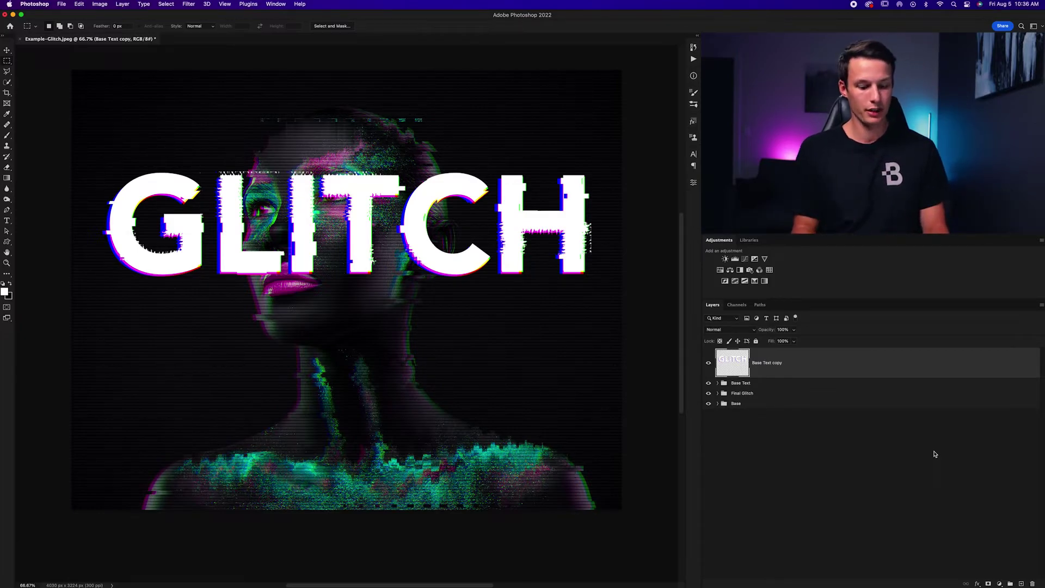
key("super+z")
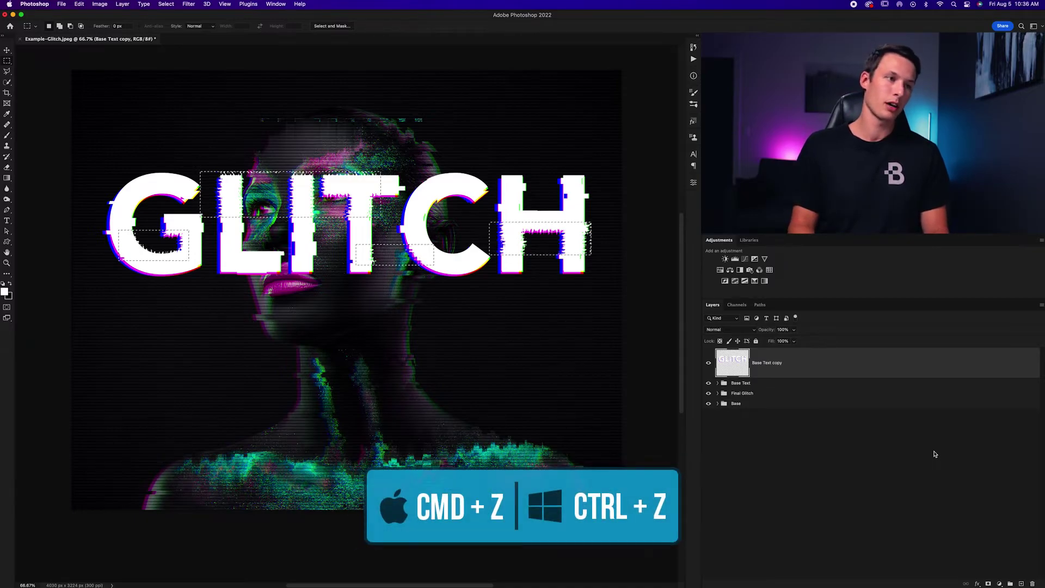
key("super+d")
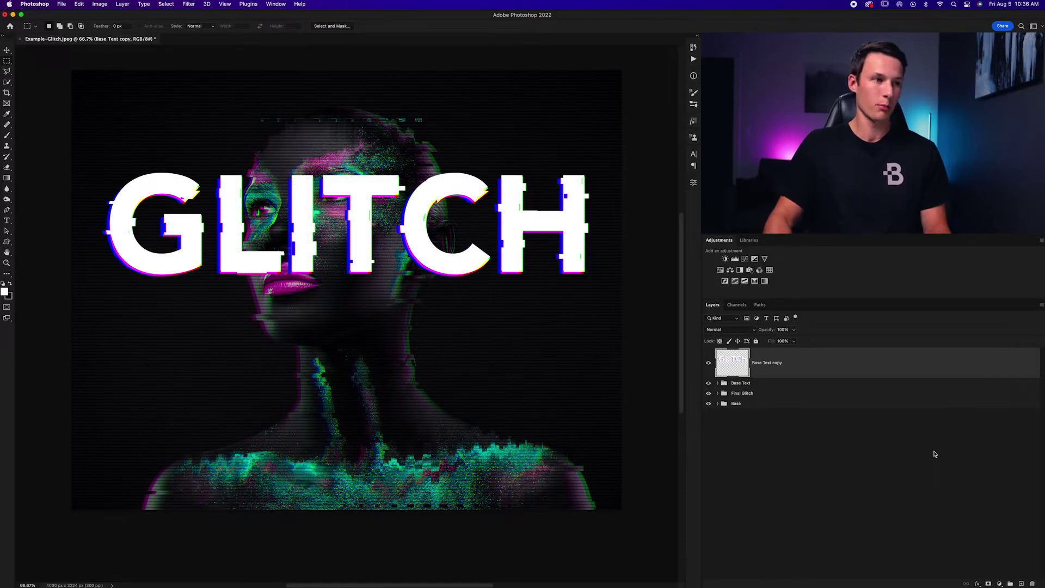
key("w")
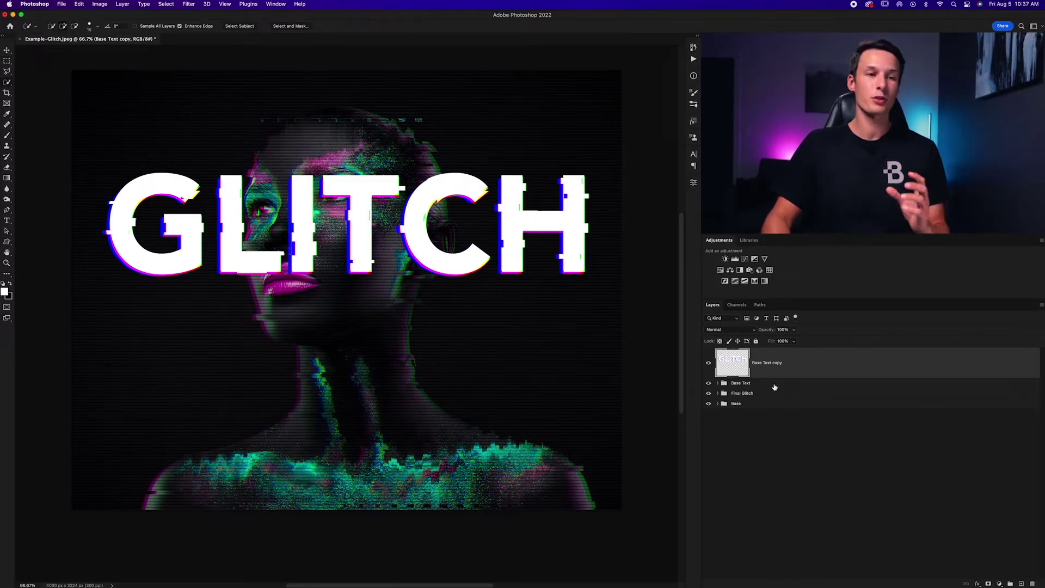
Select Base Text and Base Text copy and group them into a group named Text
left_click(774, 385)
left_click(781, 374, "shift")
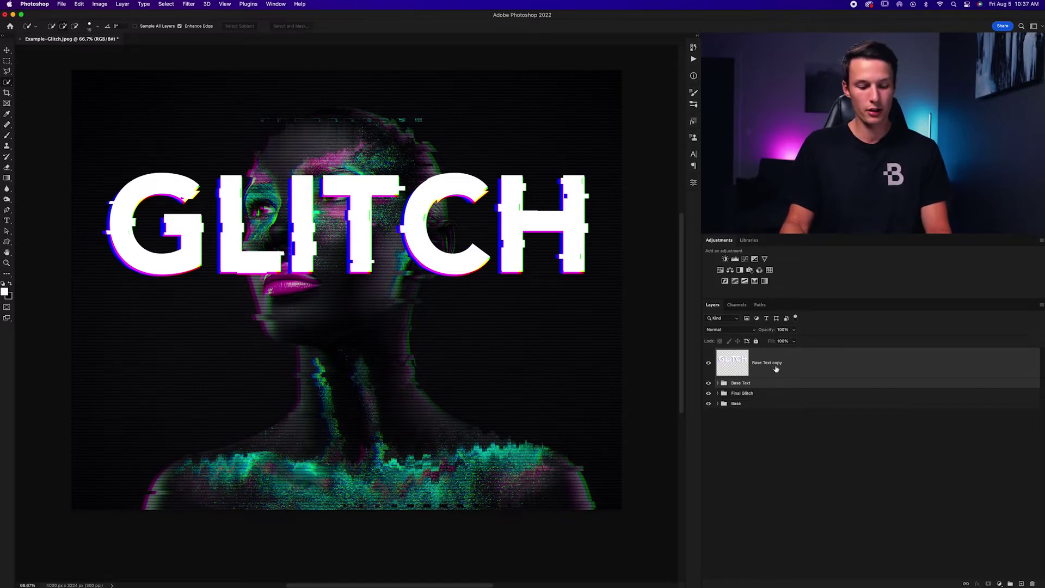
key("super+g")
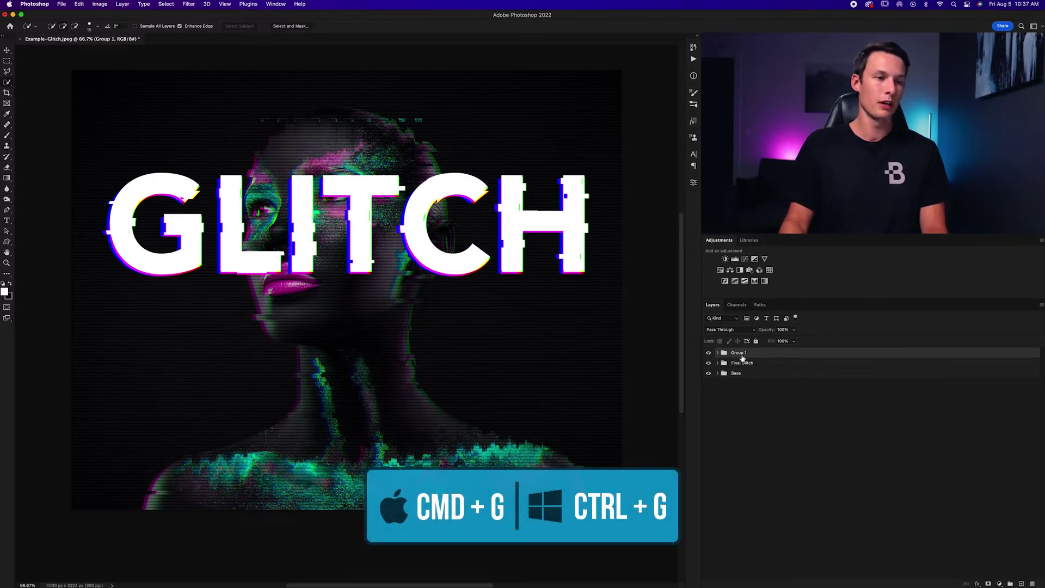
type("Text")
key("Return")
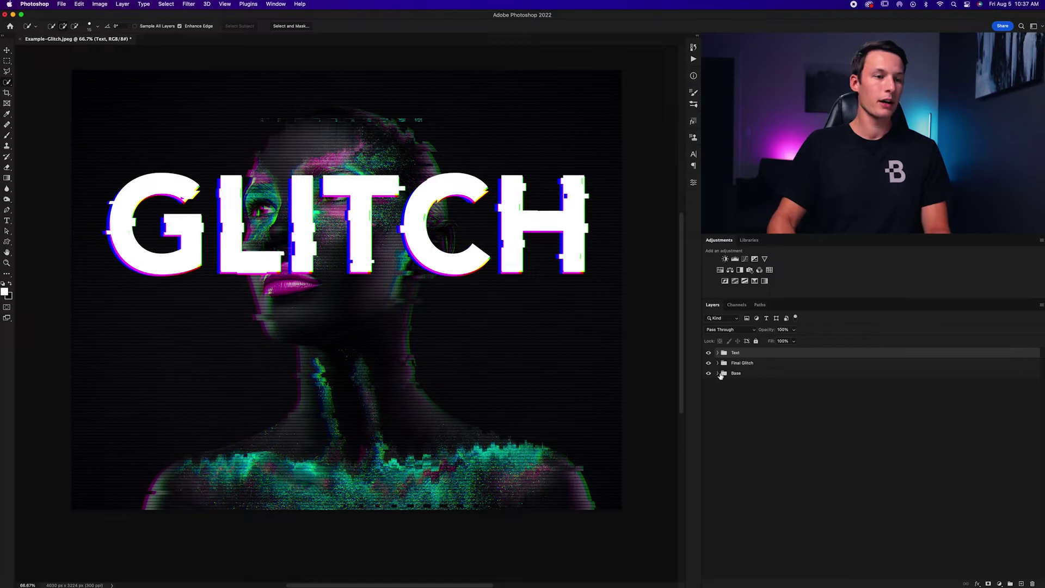
left_click(717, 374)
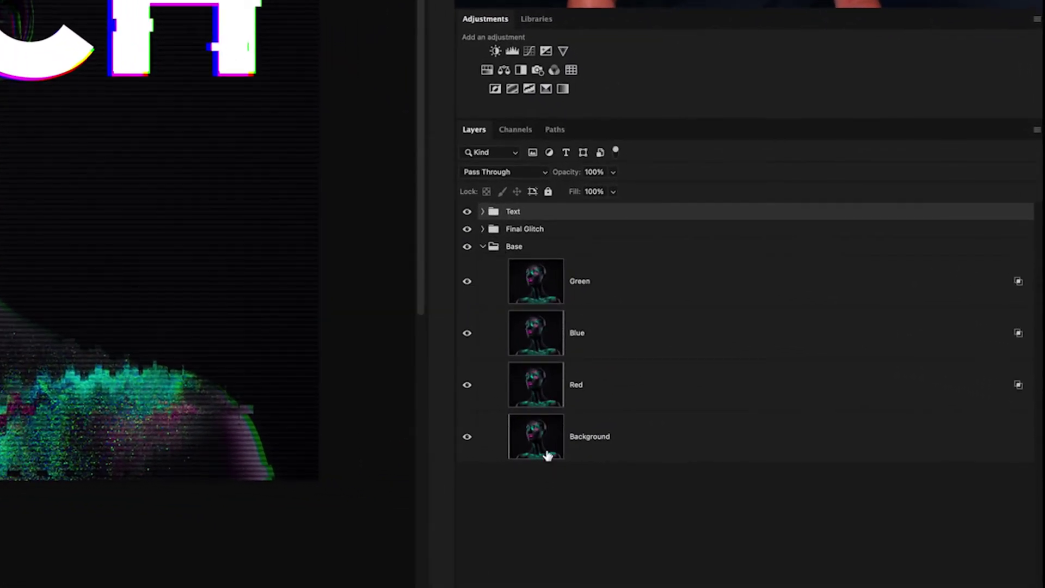
Mask the Text group with an inverted Select Subject selection of the woman
left_click(612, 451)
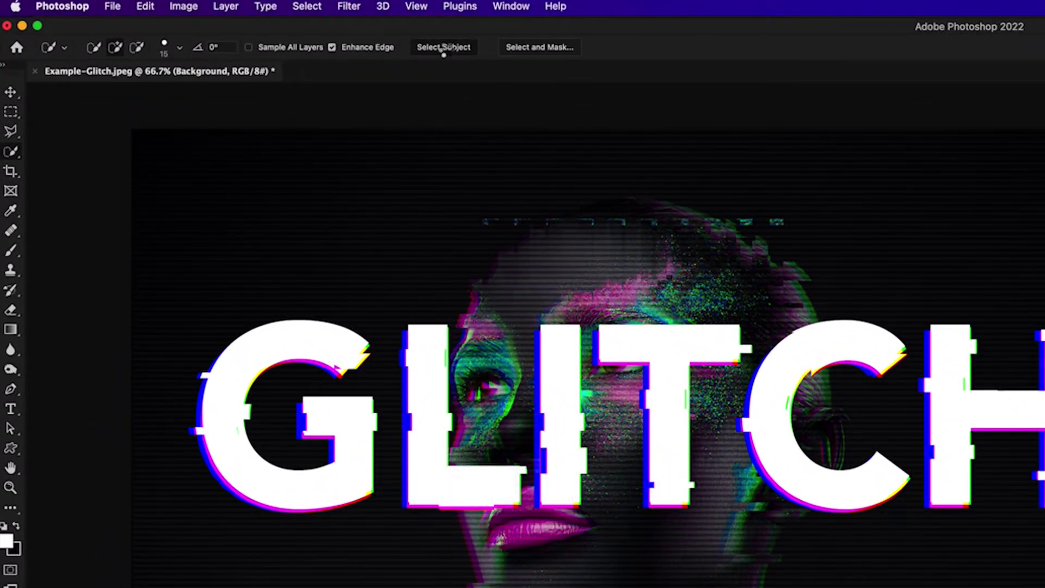
left_click(444, 48)
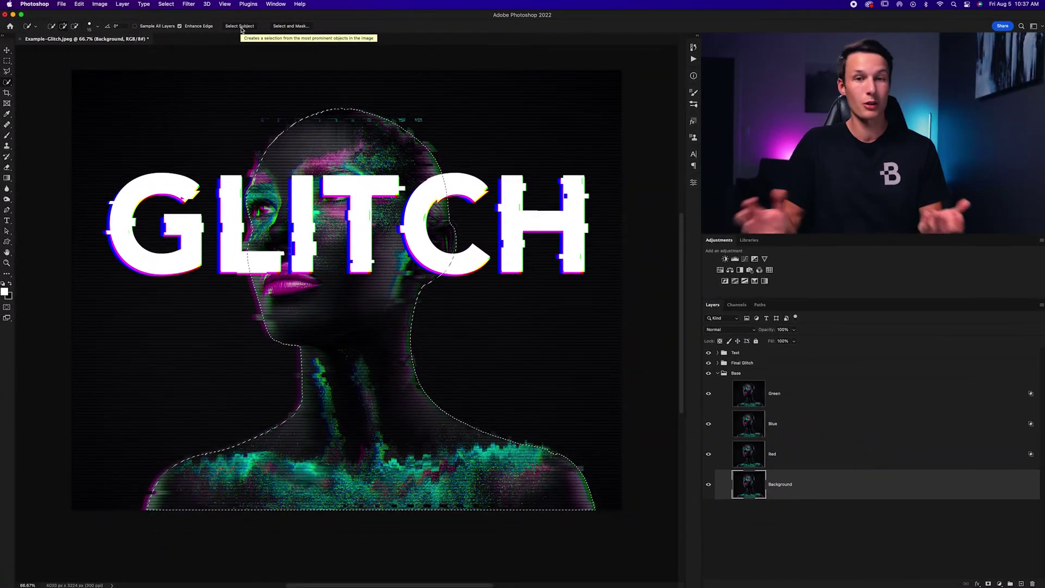
left_click(718, 373)
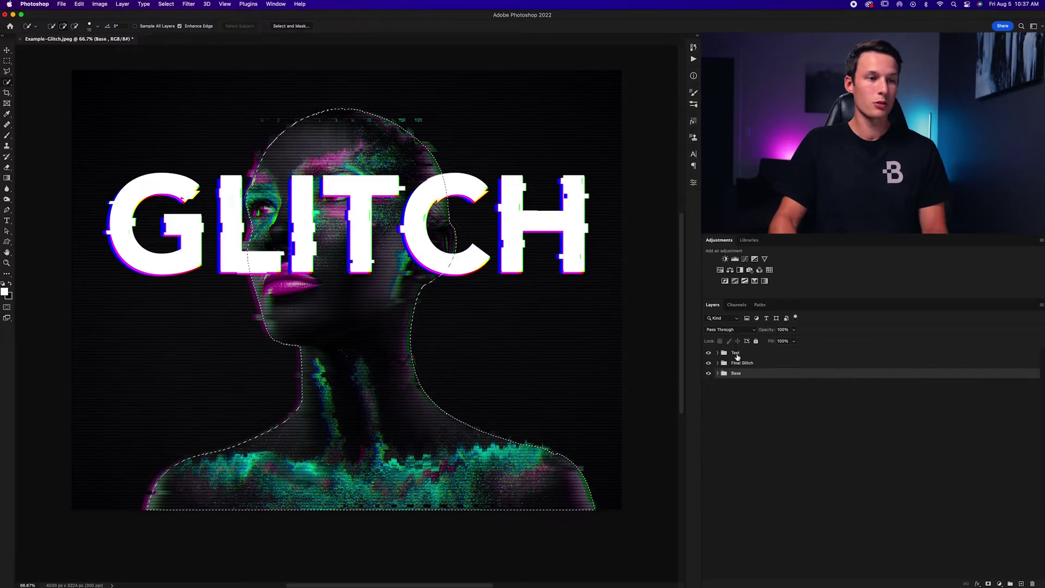
left_click(736, 354)
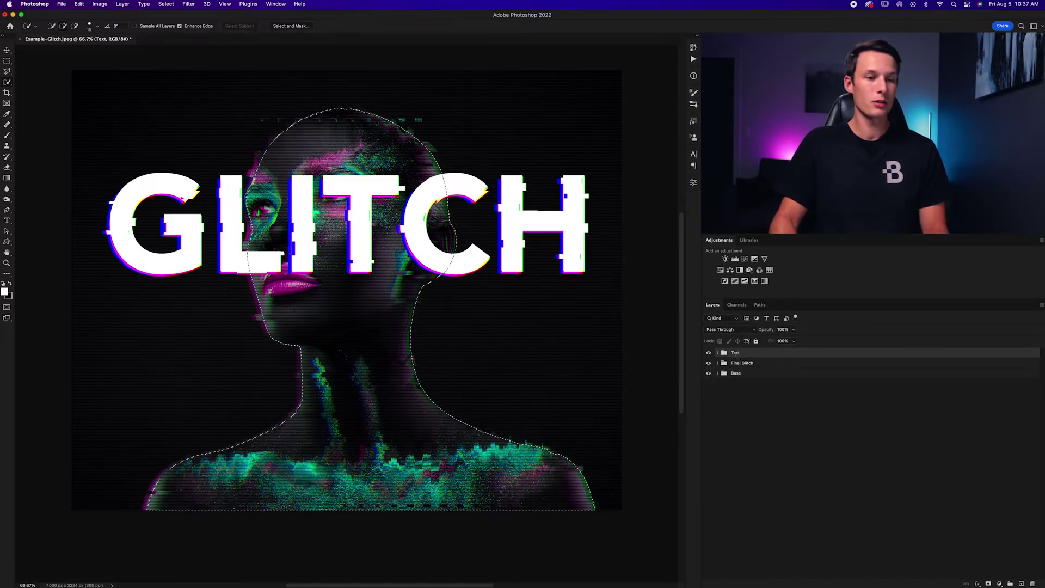
left_click(989, 583)
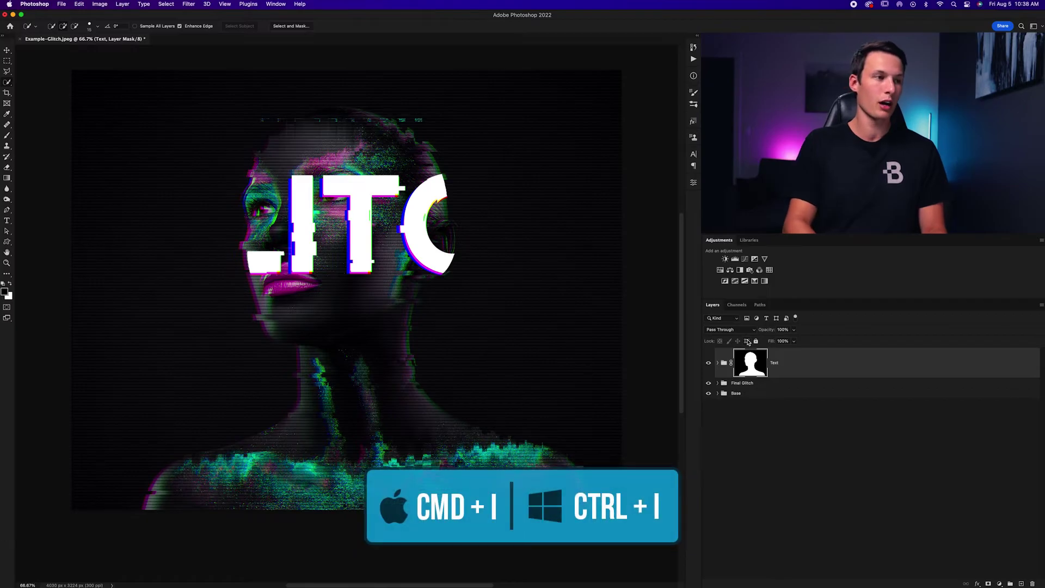
key("super+i")
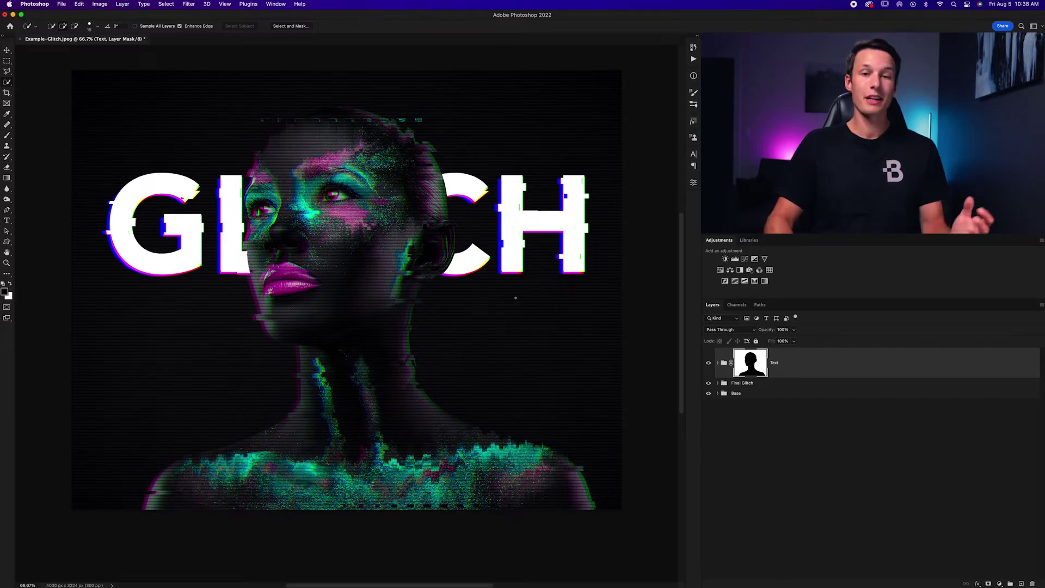
Drag the Text group into Final Glitch, below Lines Glitch and above Base copy
left_click(717, 383)
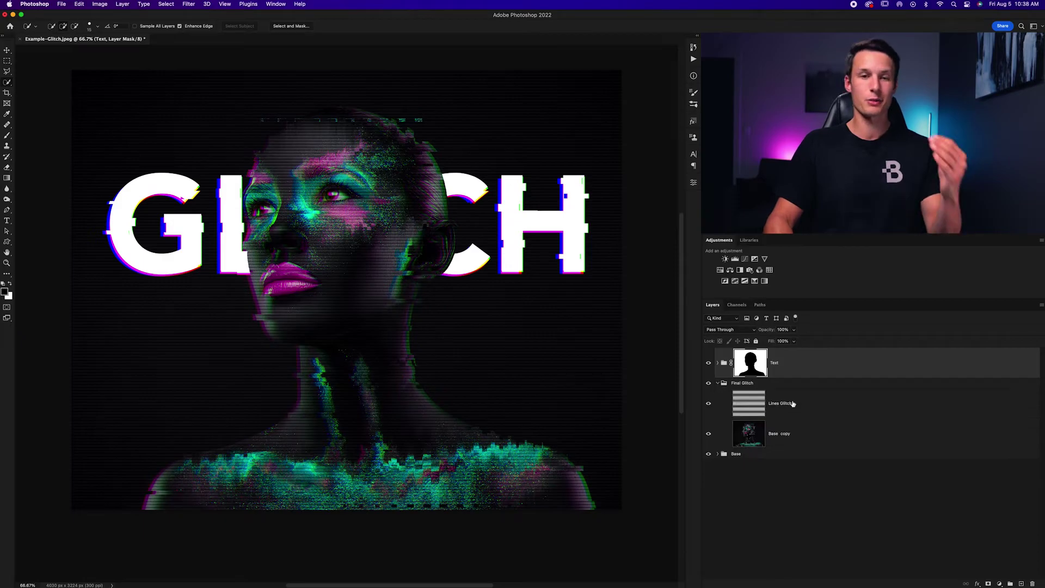
left_click_drag(794, 366, 797, 413)
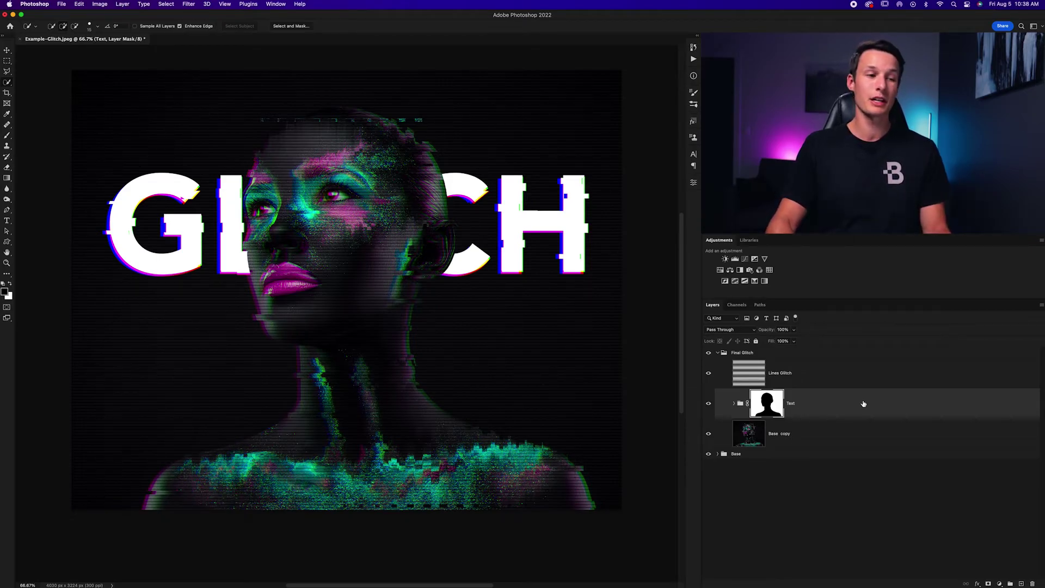
left_click(826, 416)
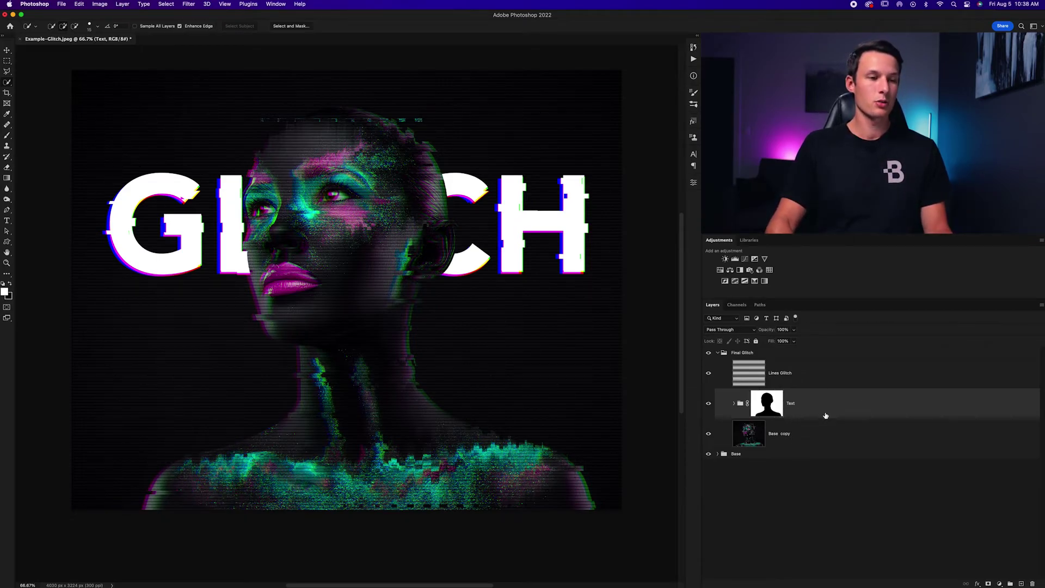
double_click(859, 409)
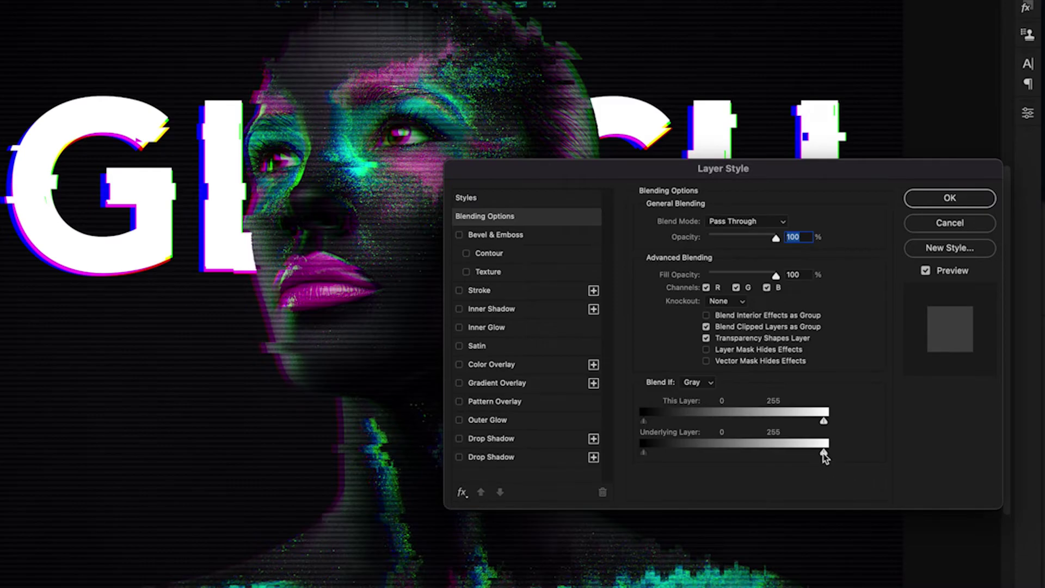
Split the Text group's Underlying Layer Blend If white slider to about 5/46 and apply it
left_click_drag(822, 452, 675, 456)
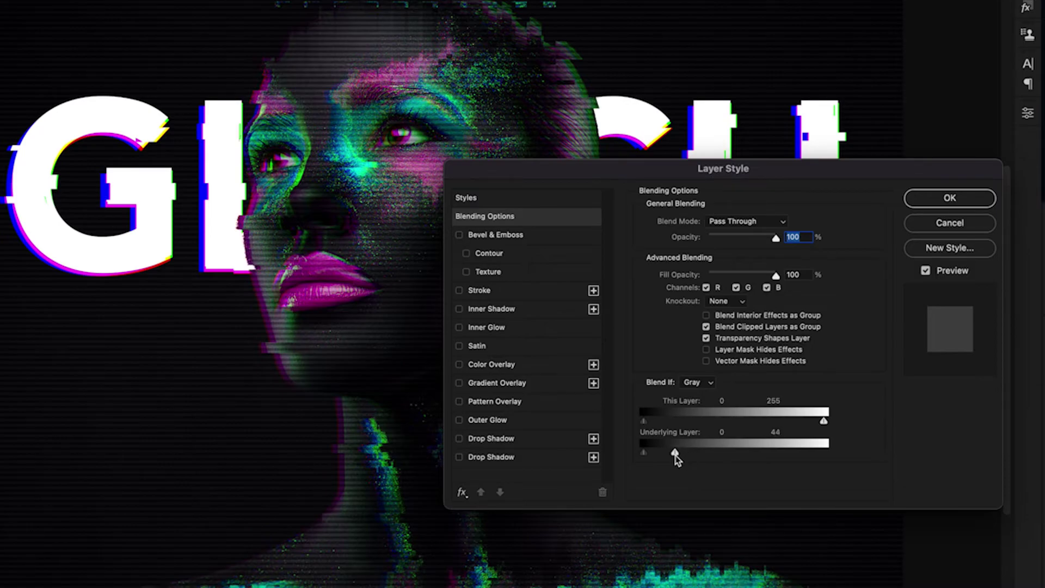
left_click_drag(678, 457, 673, 456)
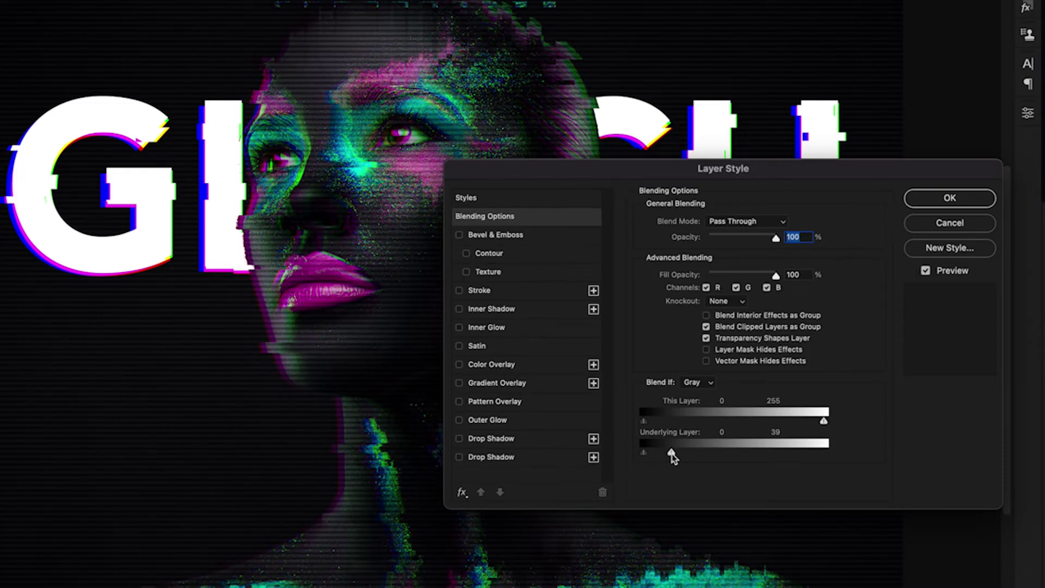
left_click_drag(673, 456, 700, 457)
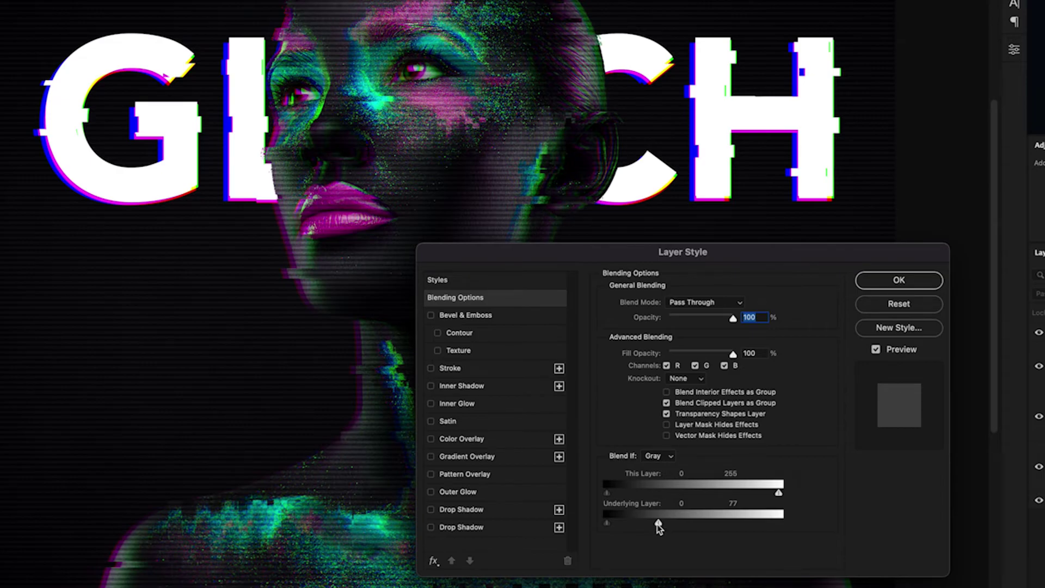
left_click_drag(657, 526, 608, 524)
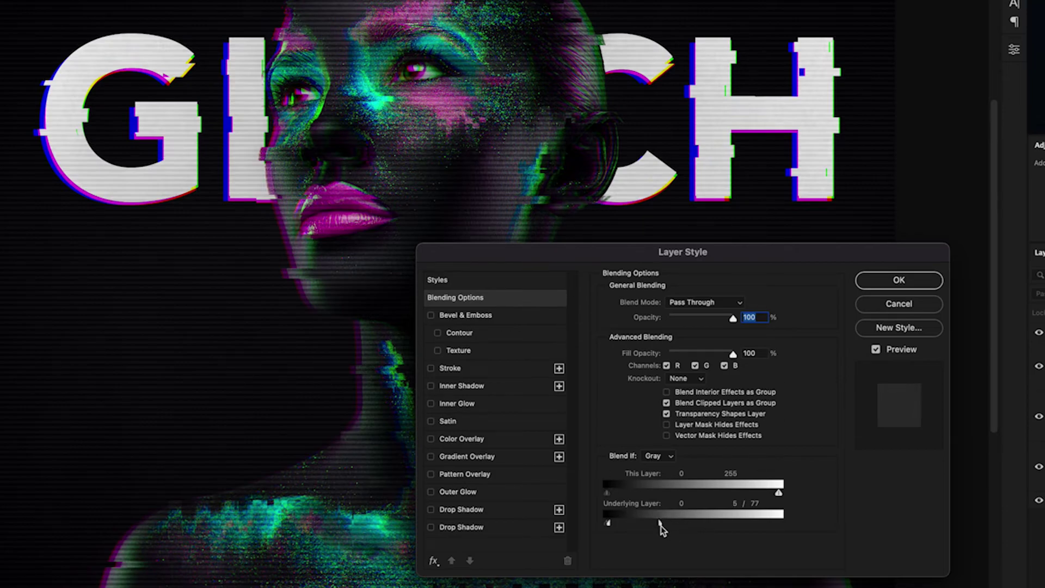
left_click_drag(658, 526, 640, 526)
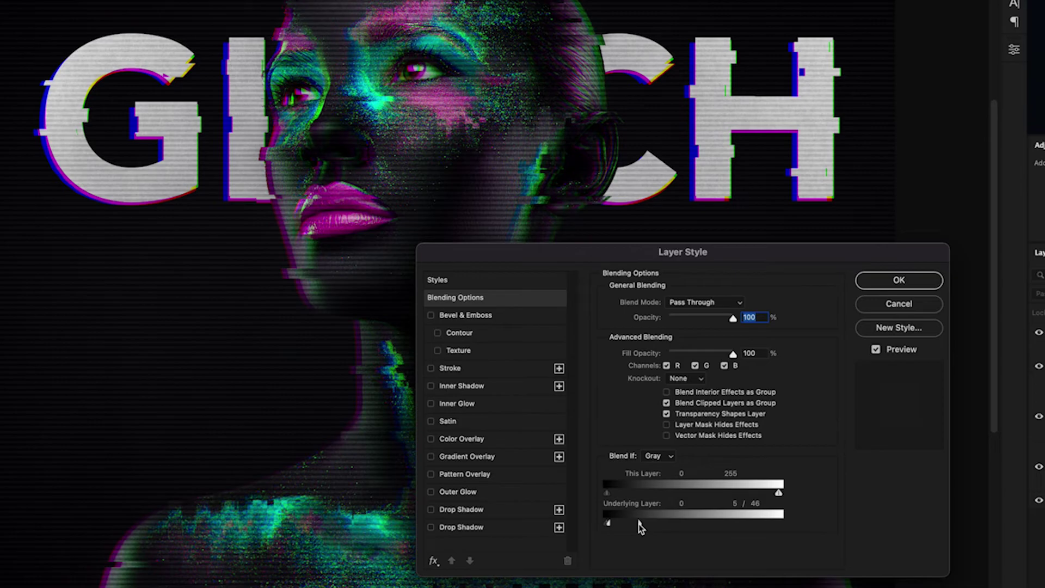
left_click(886, 288)
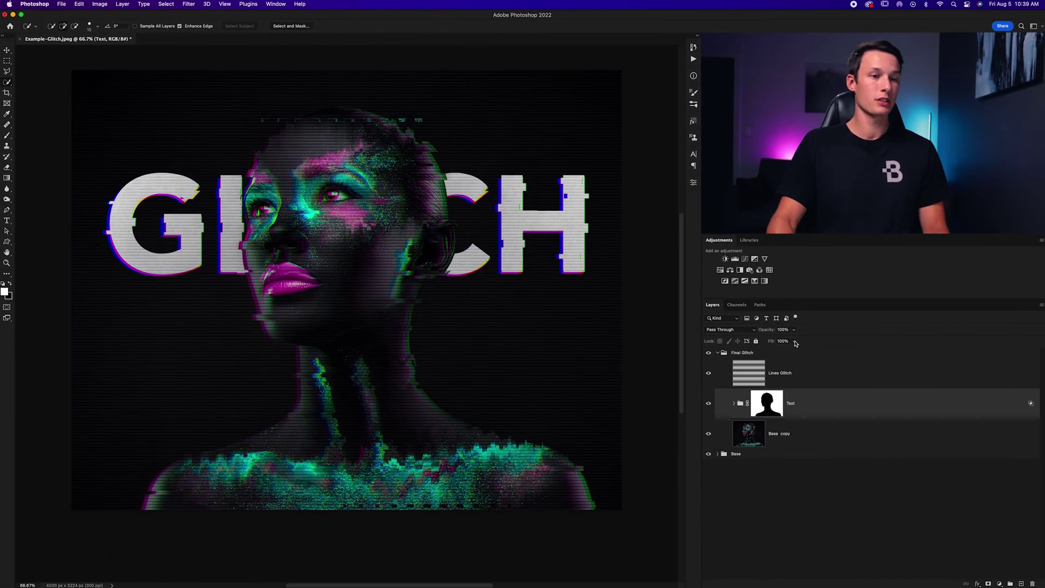
left_click(795, 343)
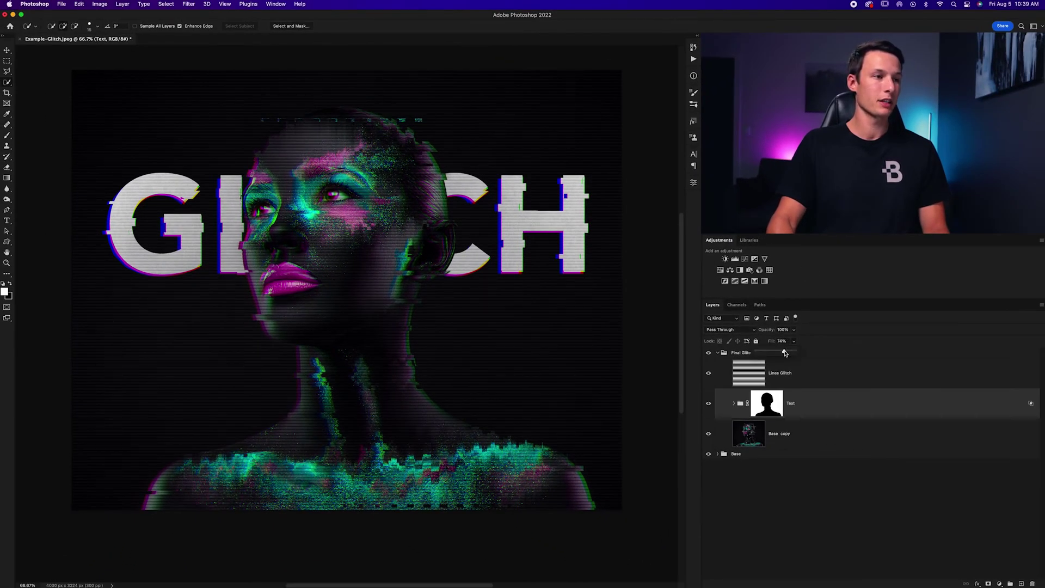
Lower the Text group's fill to 67%, unlink its mask, and start enlarging the title
mouse_move(795, 351)
left_mouse_down()
mouse_move(768, 353)
mouse_move(787, 353)
left_mouse_up()
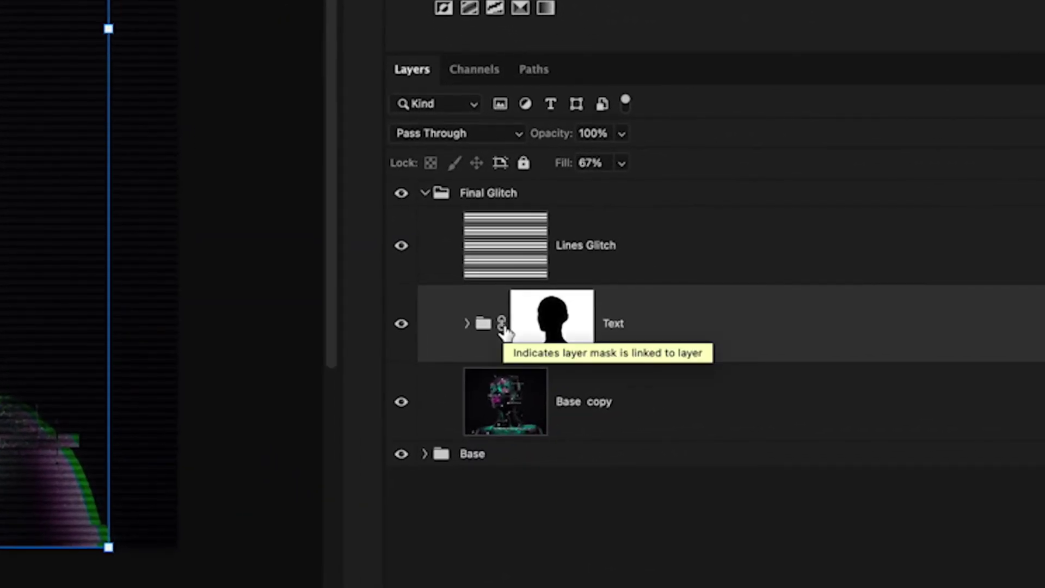
left_click(502, 325)
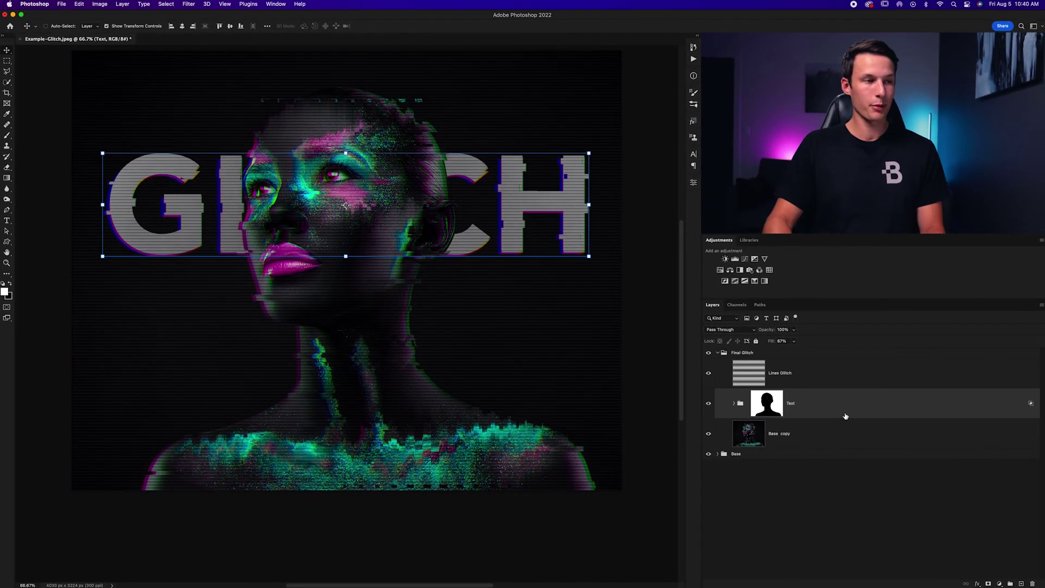
key("v")
left_click_drag(592, 253, 670, 317)
Scale the GLITCH title to about 120% and commit it across the top of the canvas
key("super+minus")
left_click_drag(535, 253, 501, 350)
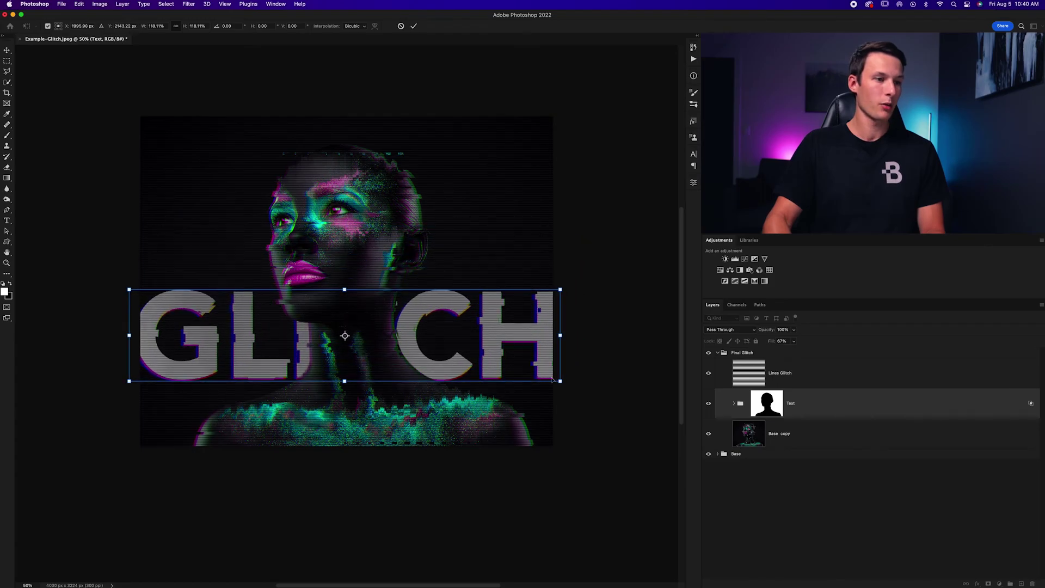
left_click_drag(559, 381, 497, 367)
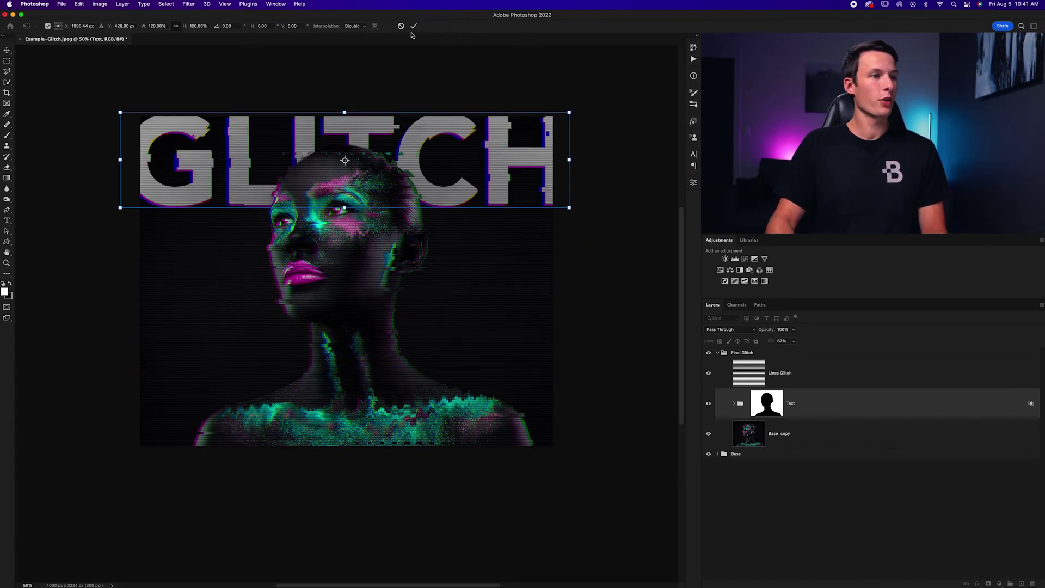
left_click(414, 27)
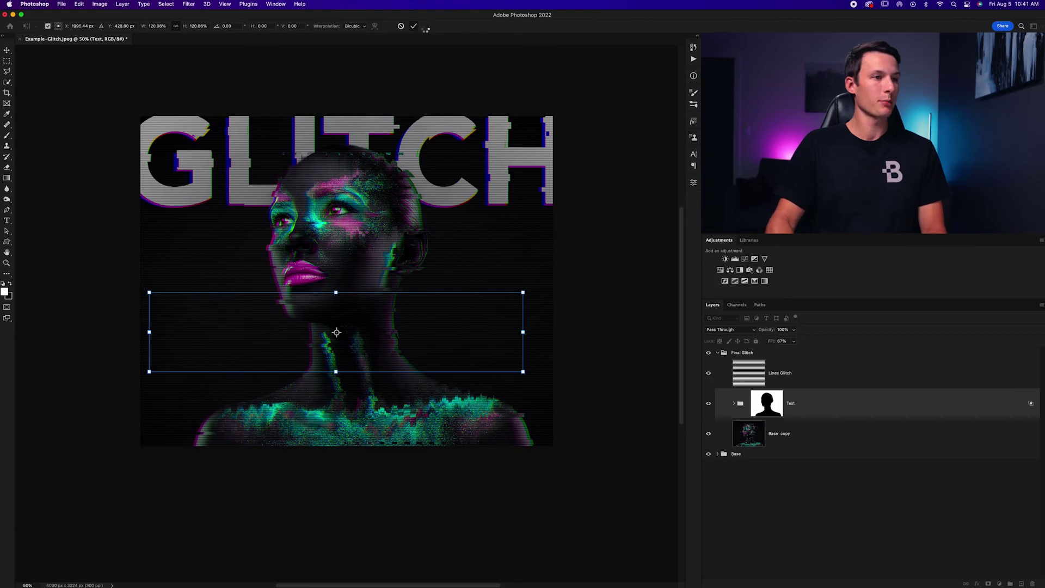
left_click(844, 488)
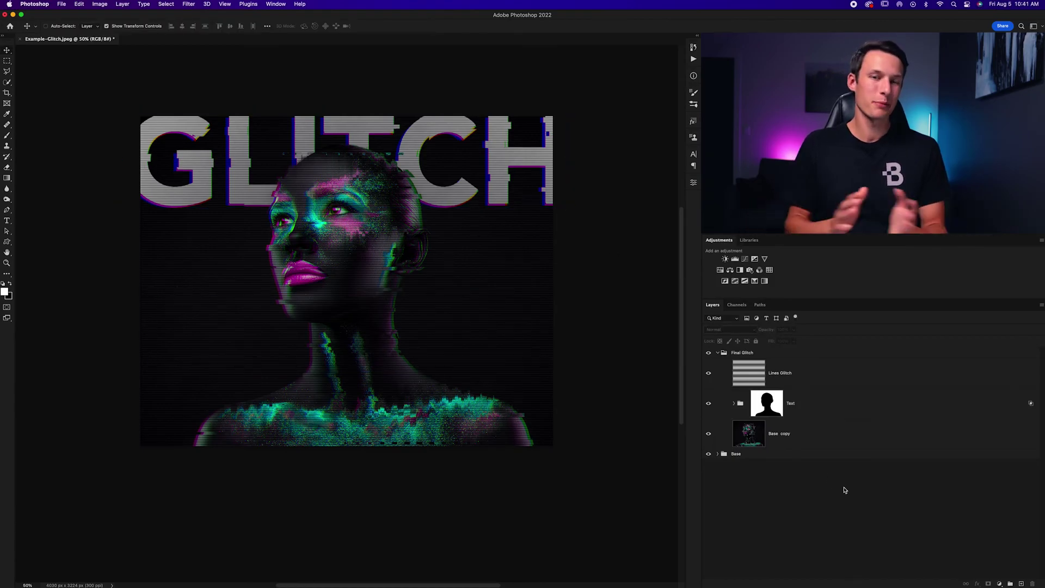